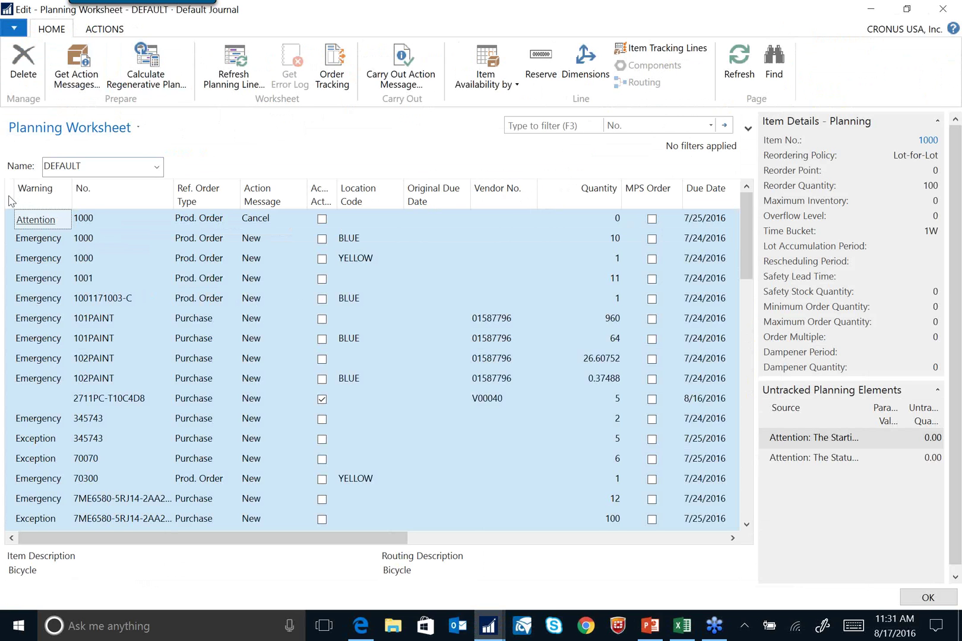
Delete all existing lines from the planning worksheet and open the regenerative plan calculation.
click(22, 65)
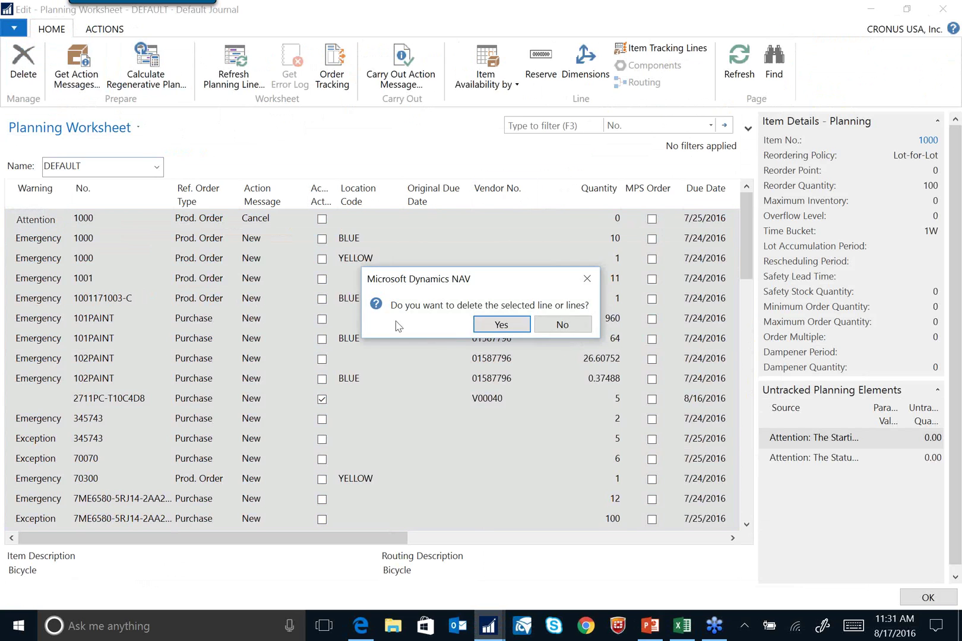
click(494, 324)
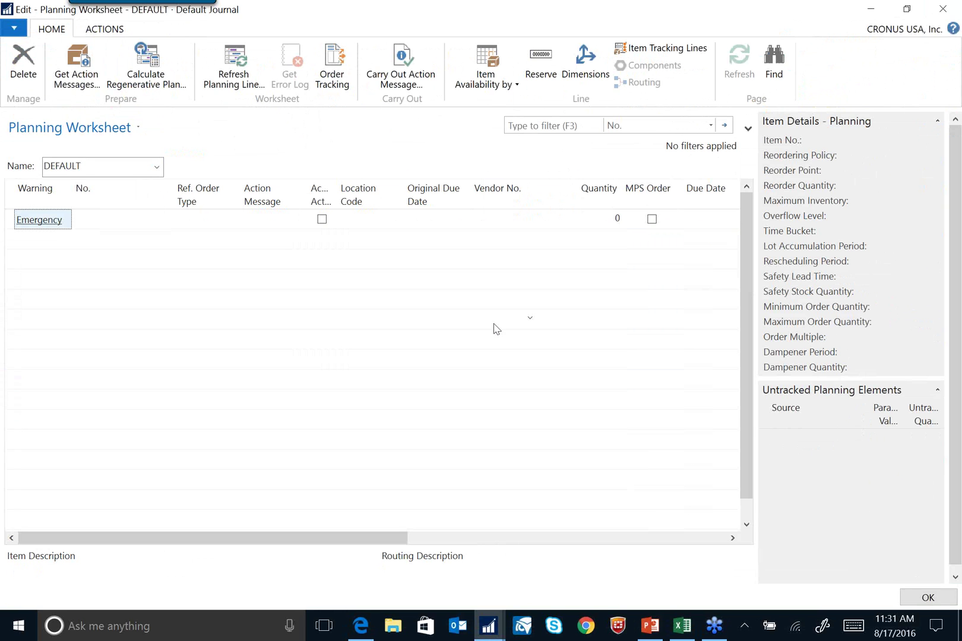
click(159, 79)
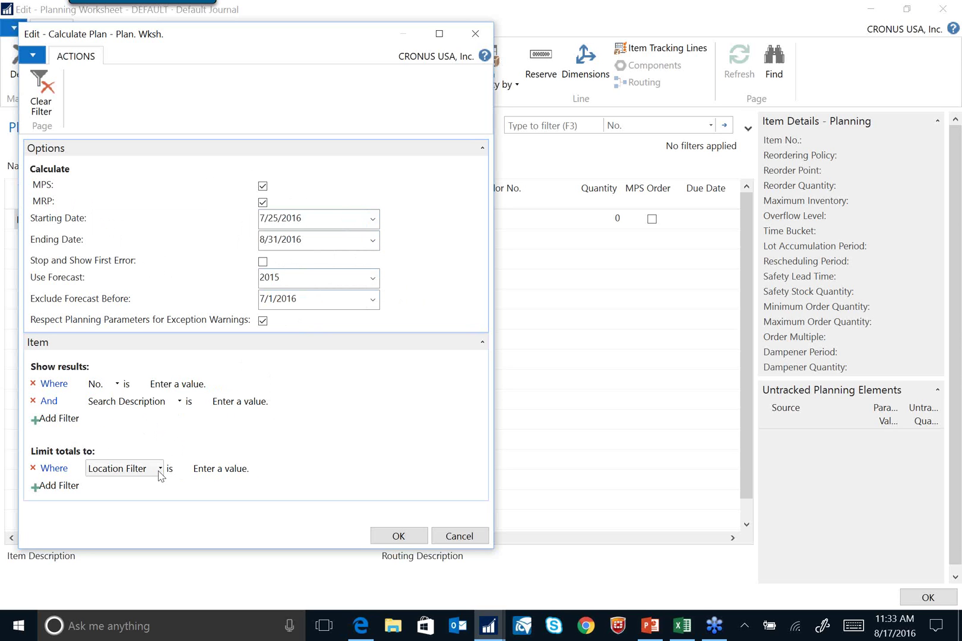
Try limiting the plan totals to location ELKHART, then remove the location filter.
click(221, 469)
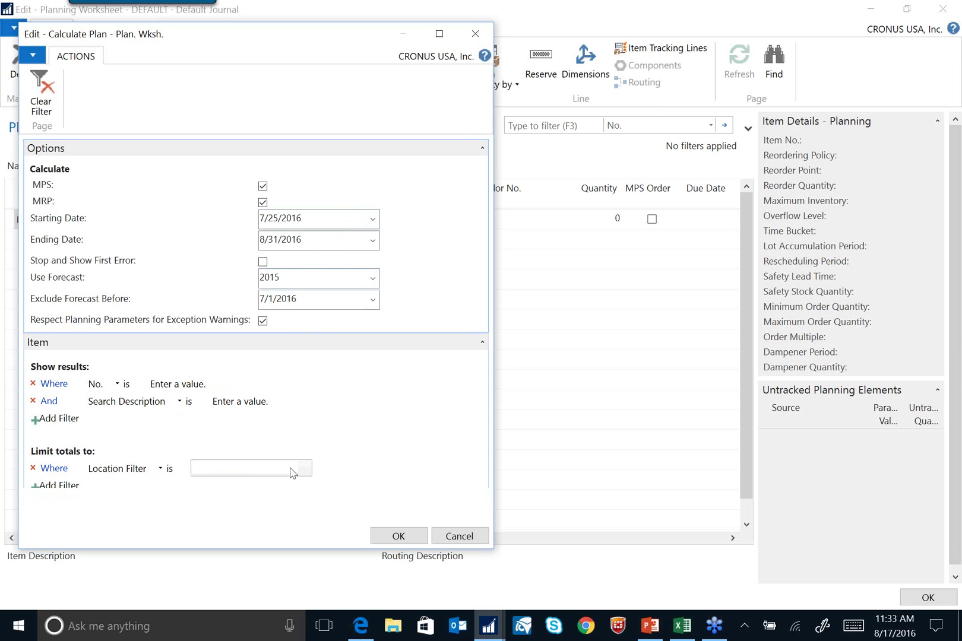
click(305, 457)
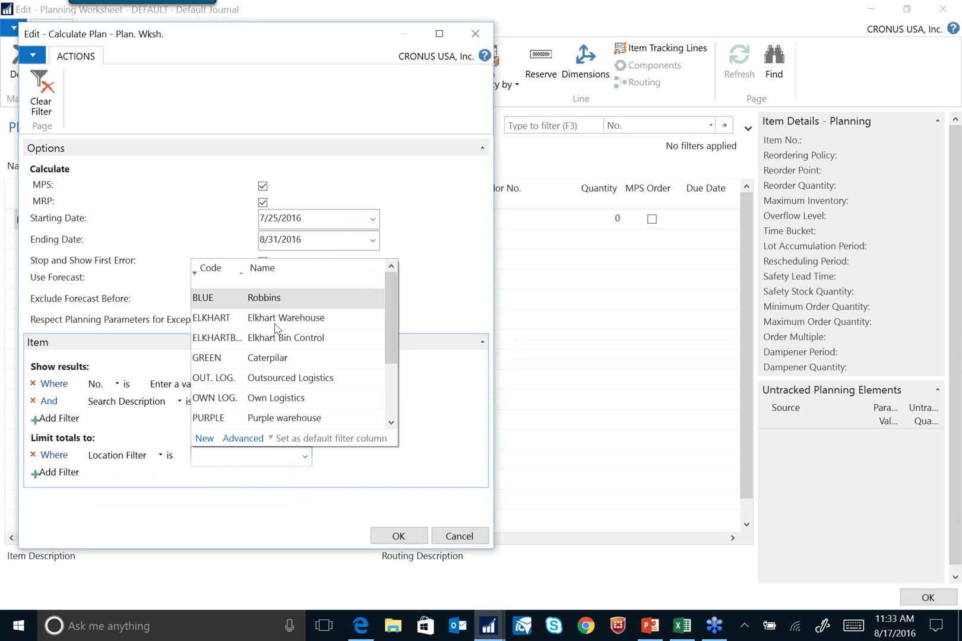
click(287, 320)
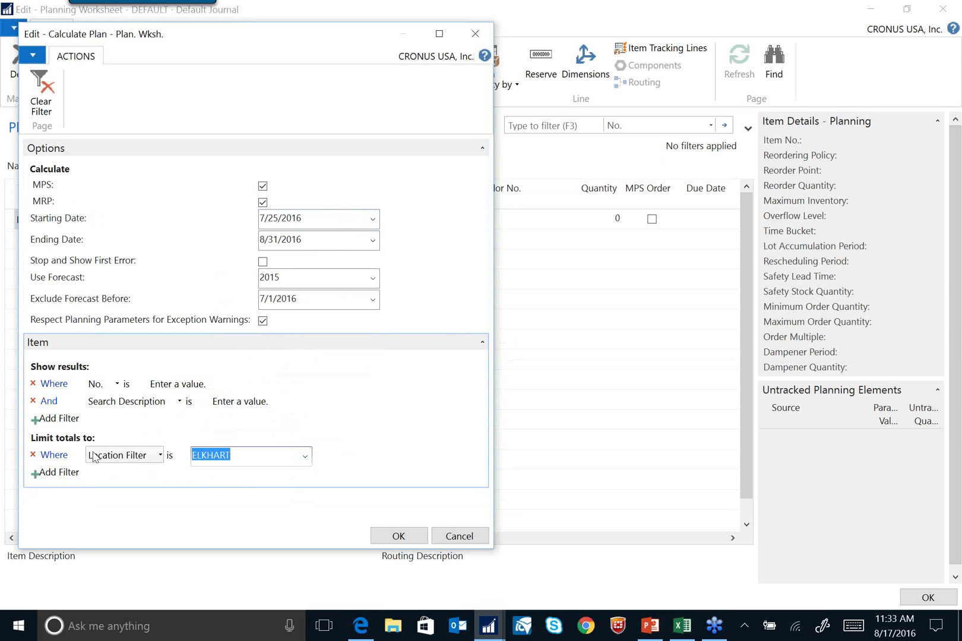
click(34, 455)
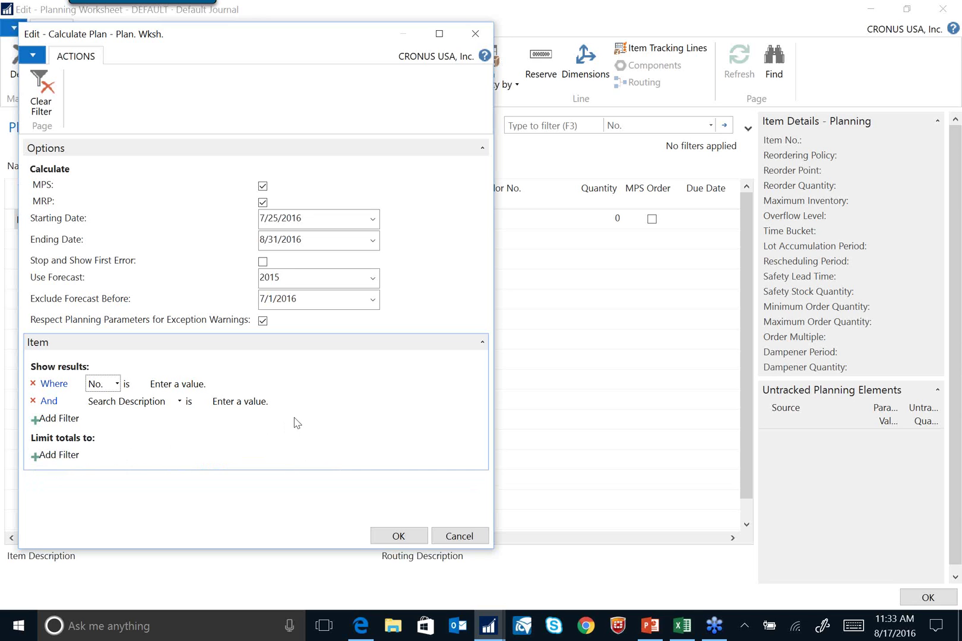
Run the MPS and MRP plan calculation without item or location filters, and review the planning error log.
click(117, 384)
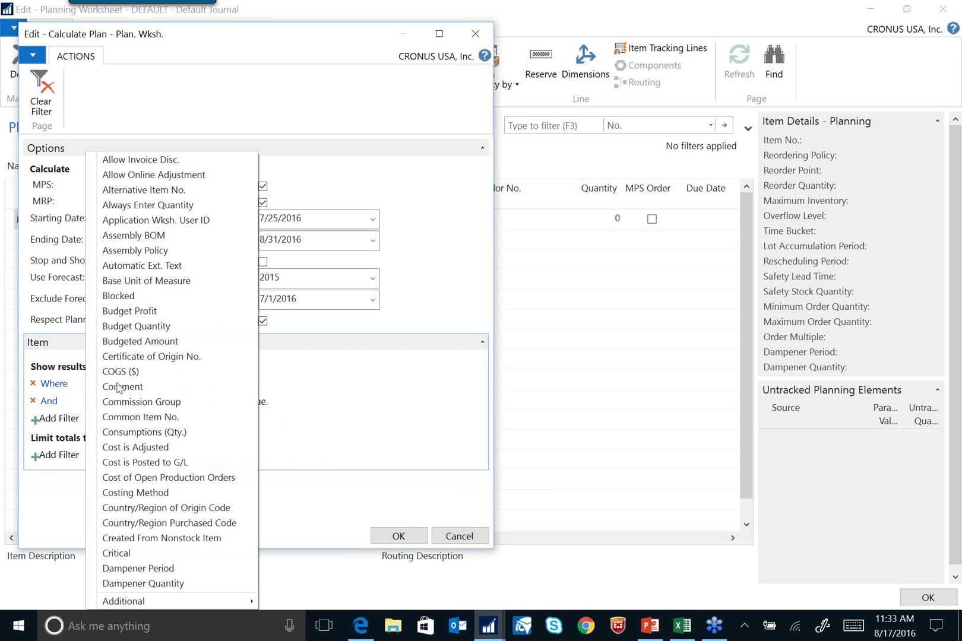
click(335, 404)
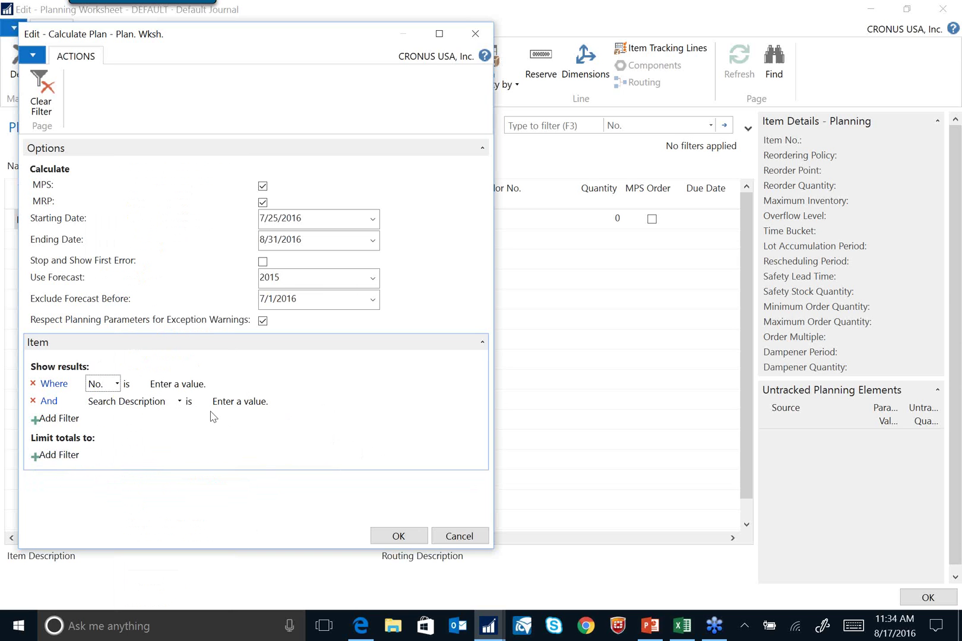
click(403, 537)
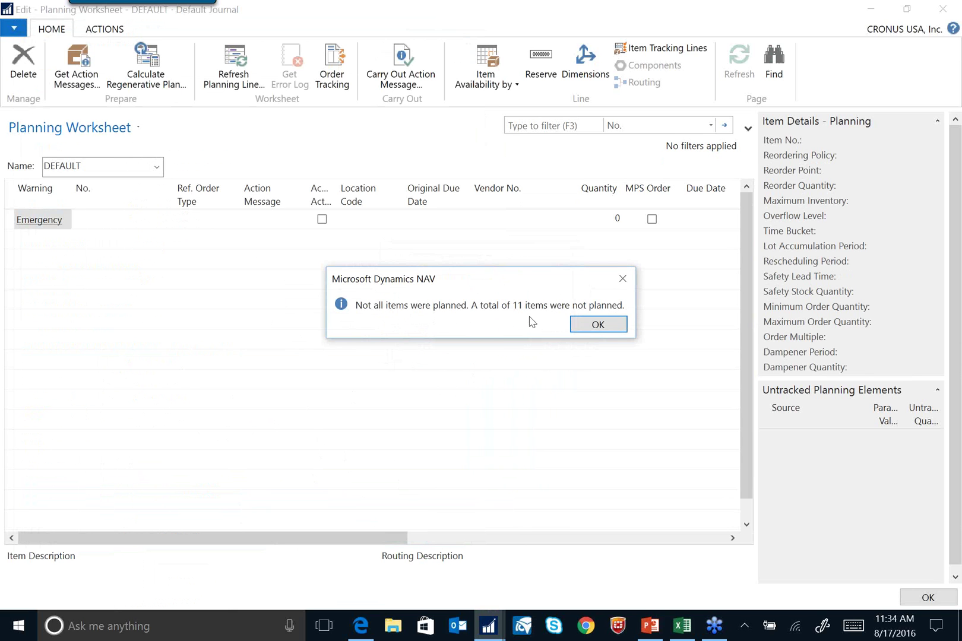
click(597, 325)
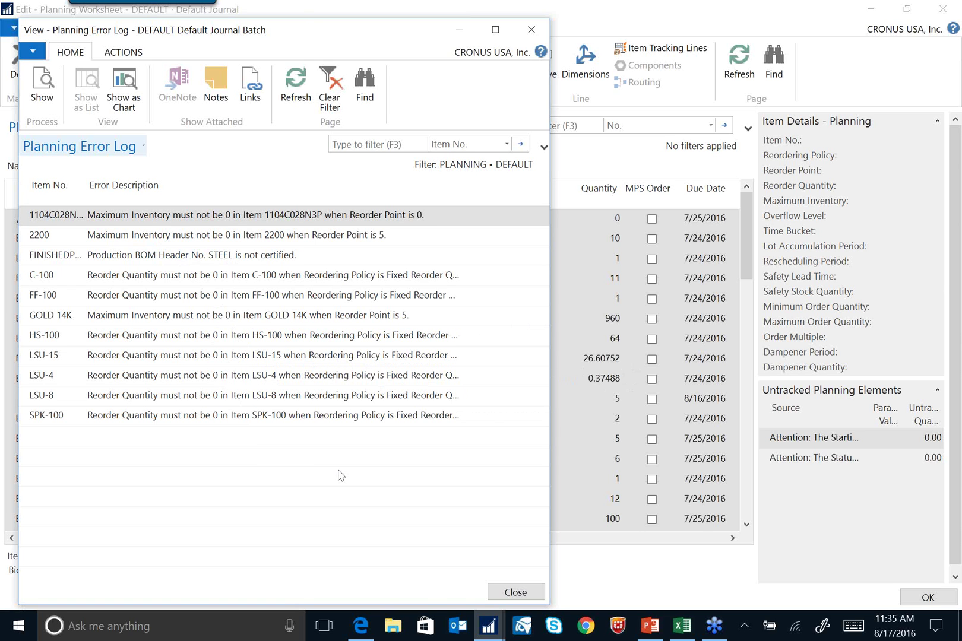
click(515, 592)
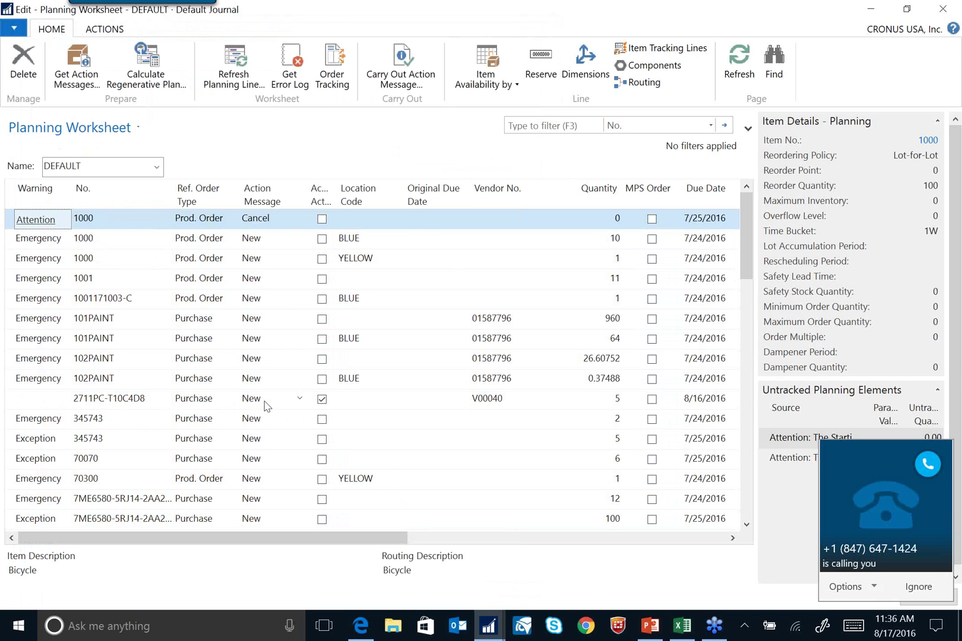
Ignore the incoming call and examine the untracked planning elements behind the Attention and BLUE Emergency warnings for item 1000.
click(924, 586)
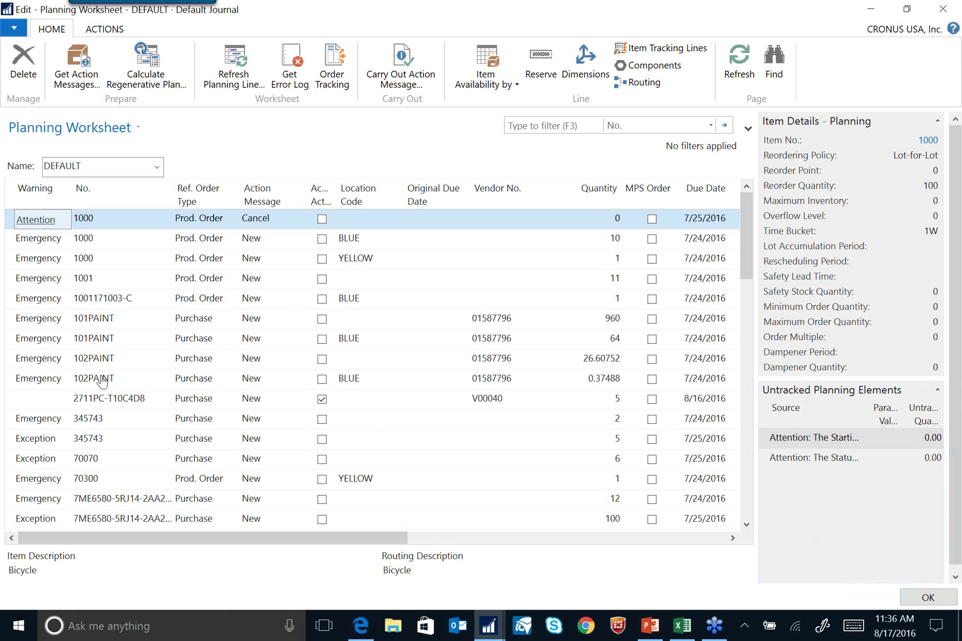
click(41, 229)
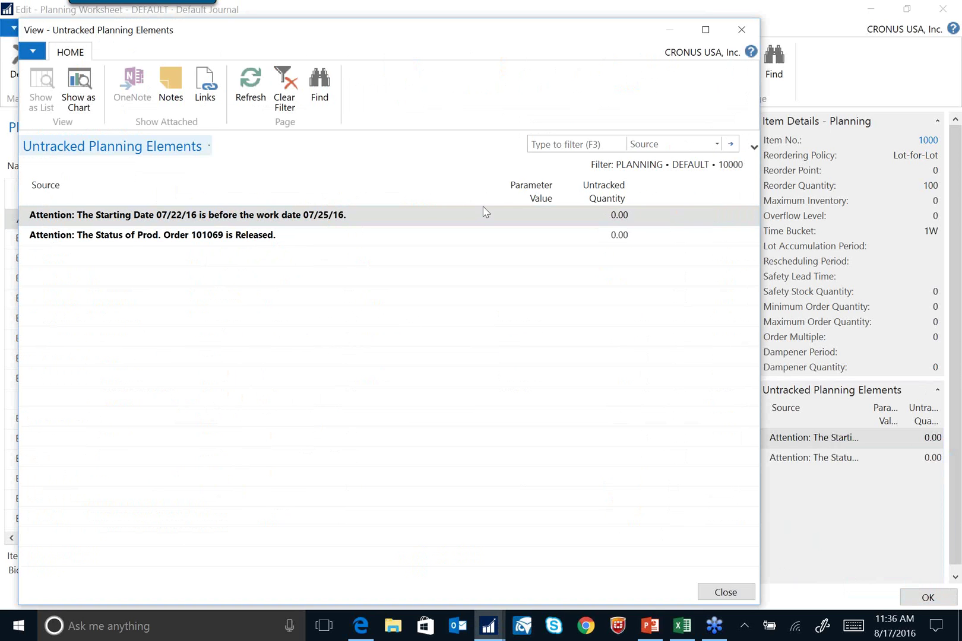
click(741, 31)
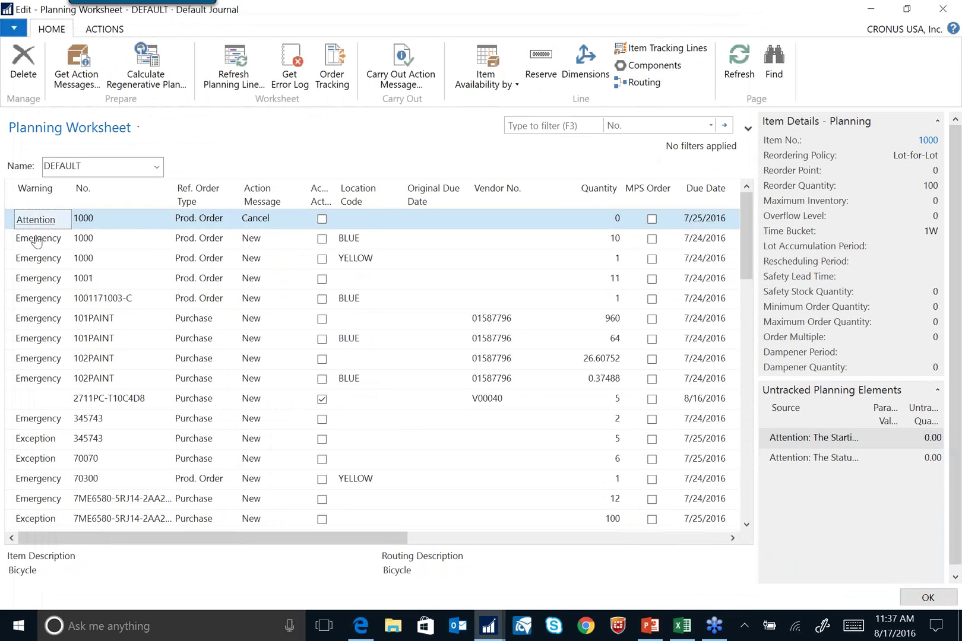
click(37, 240)
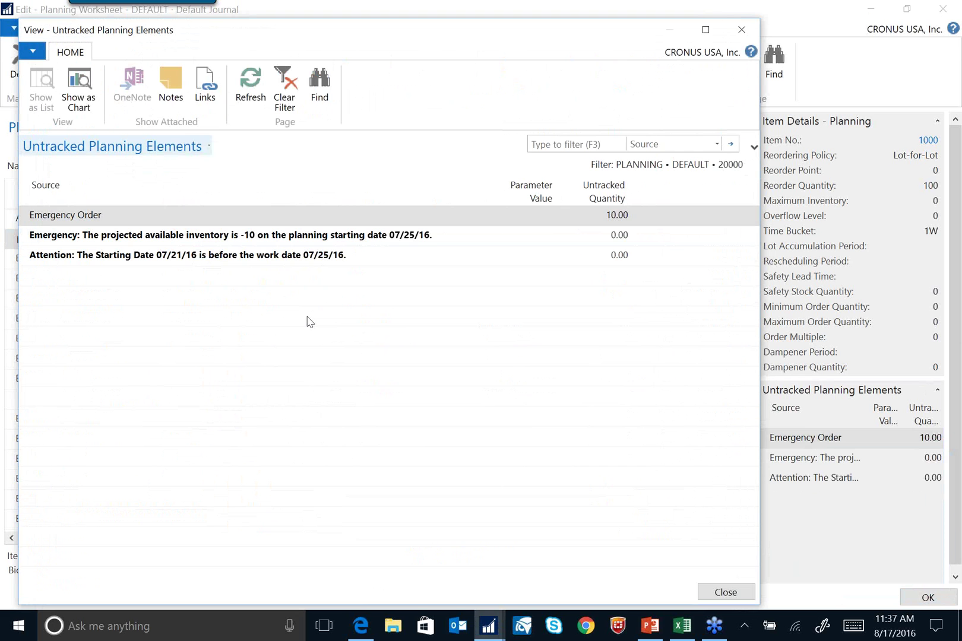
click(748, 31)
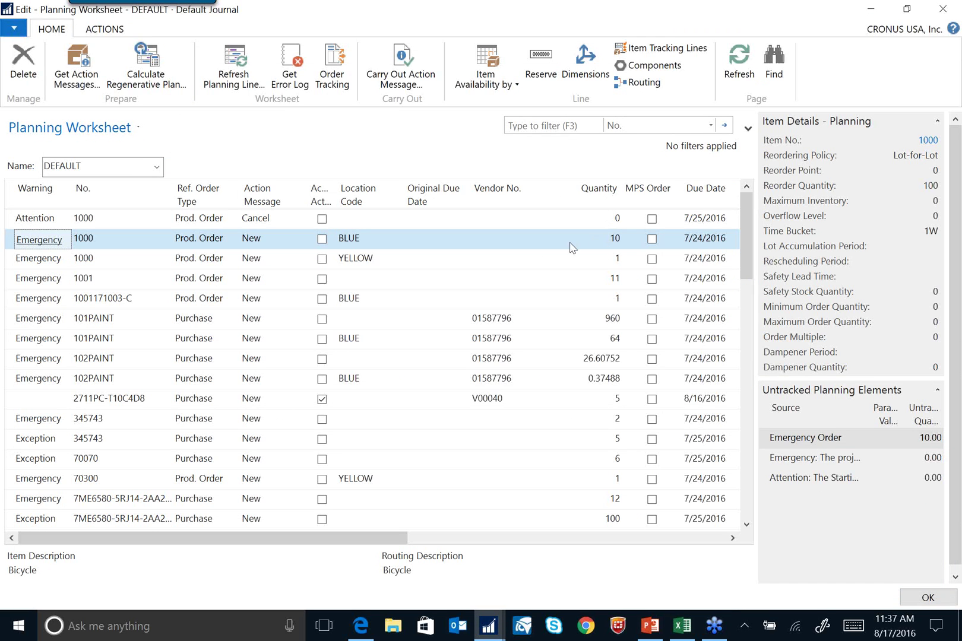
Set the quantity of the purchase line for item 2711PC-T10C4D8 to 10.
click(602, 398)
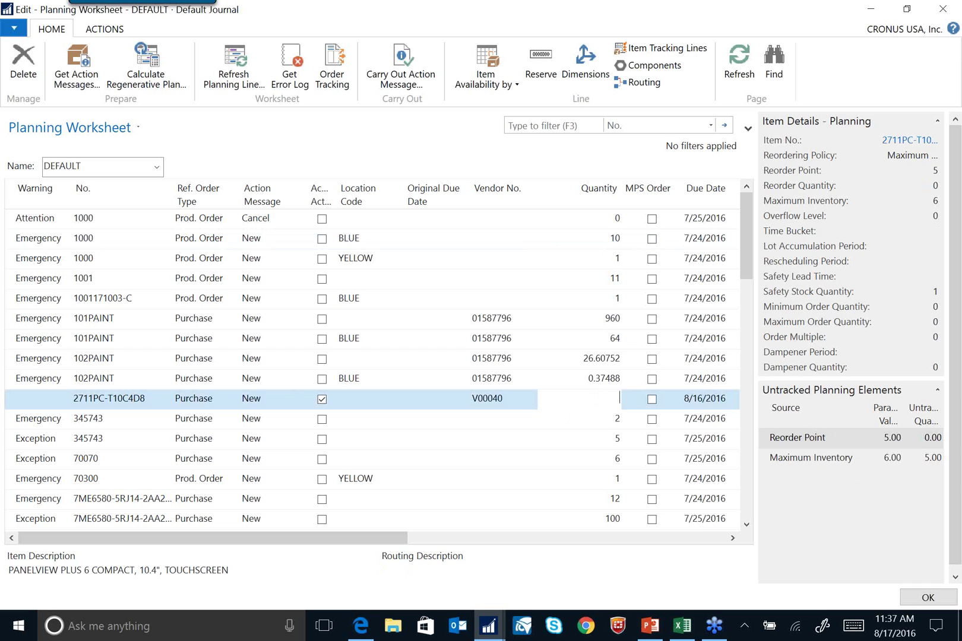
text(10)
key(Tab)
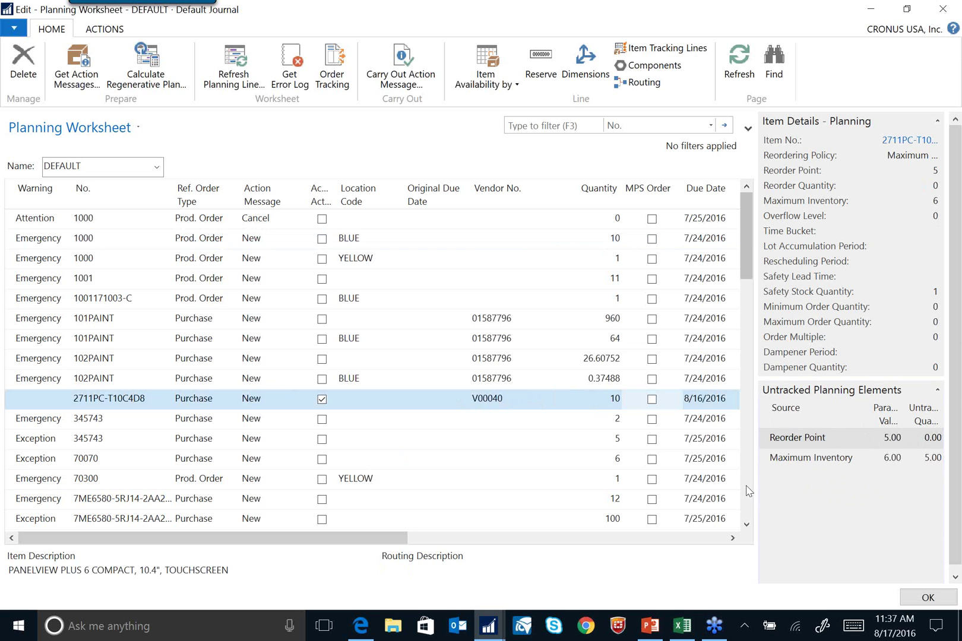
Check the order tracking for the item 1100 production order line due 8/10/2016.
scroll(748, 491, down, 5)
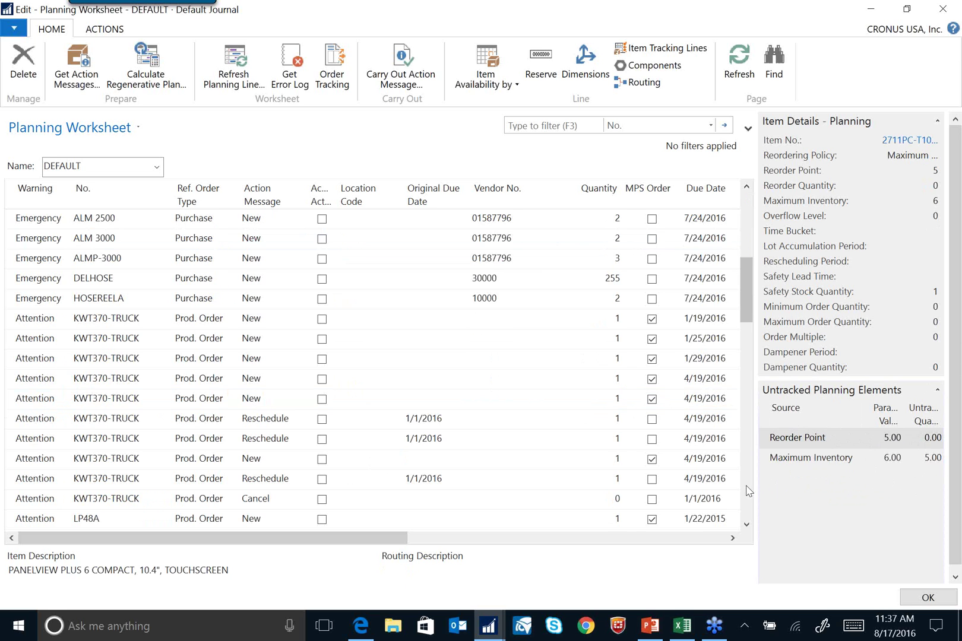
scroll(748, 491, down, 5)
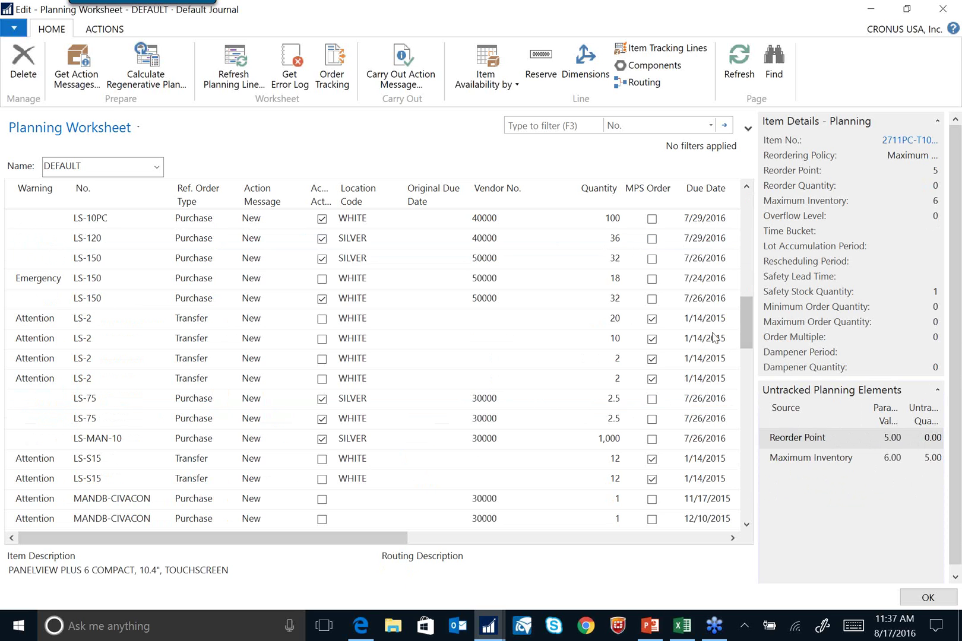
scroll(749, 487, down, 10)
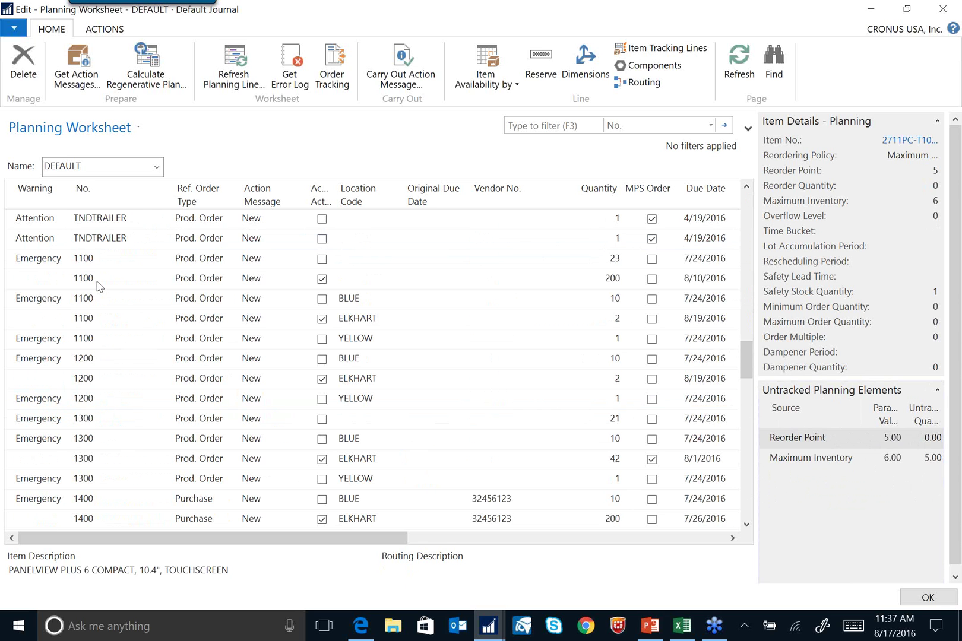
click(97, 283)
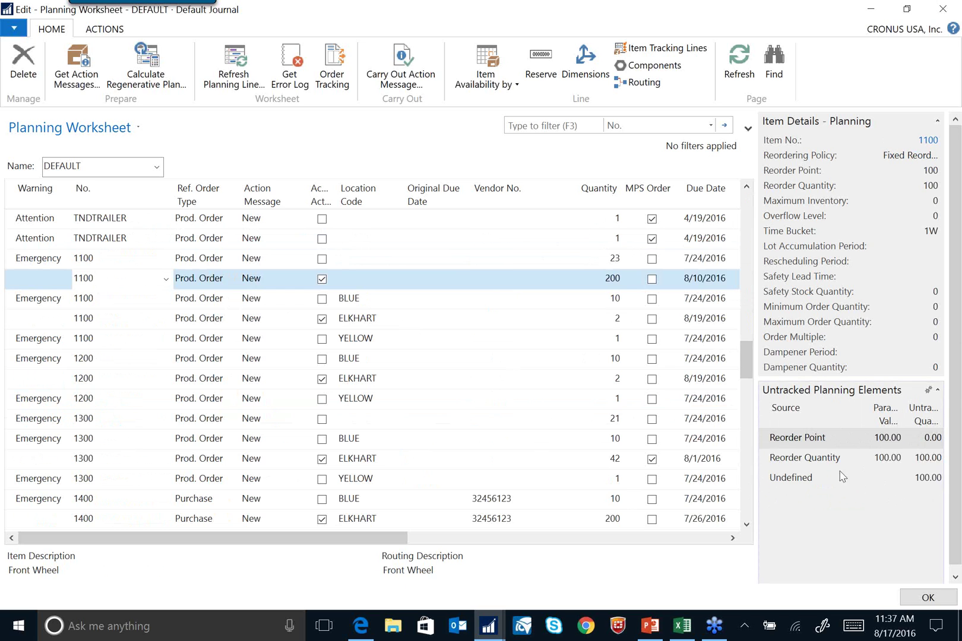
click(337, 77)
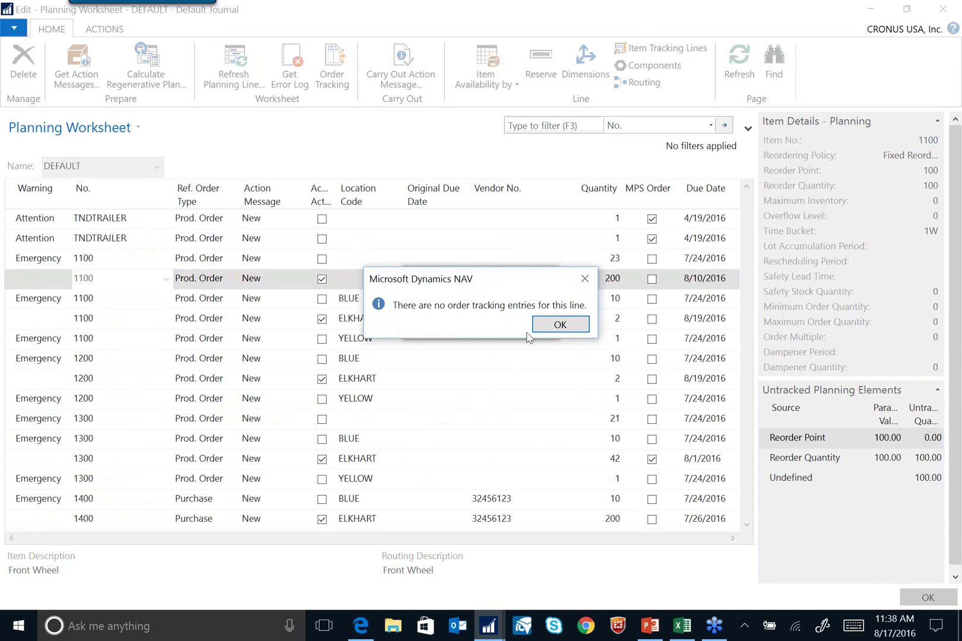
click(552, 328)
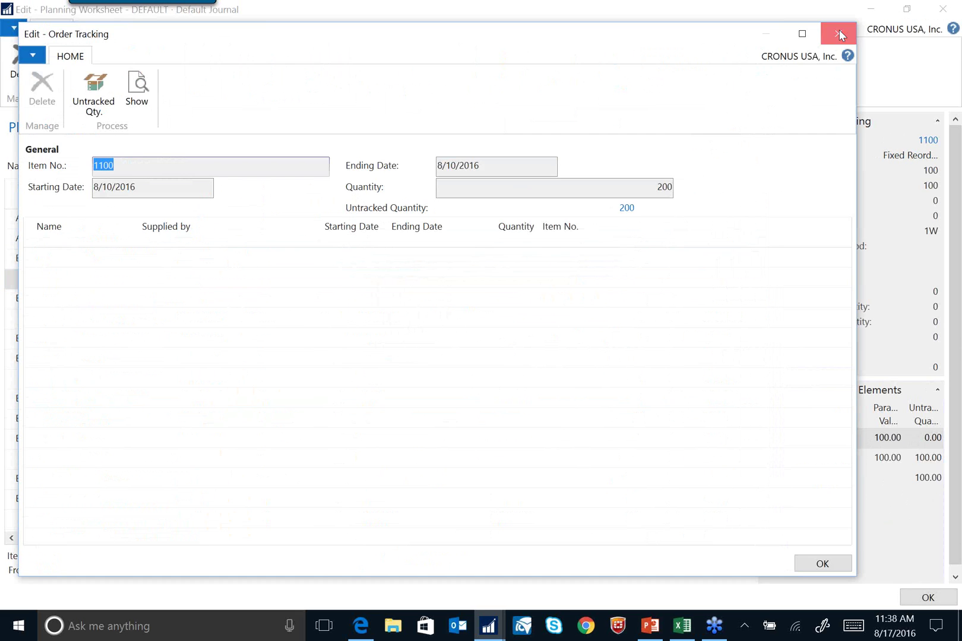
click(839, 33)
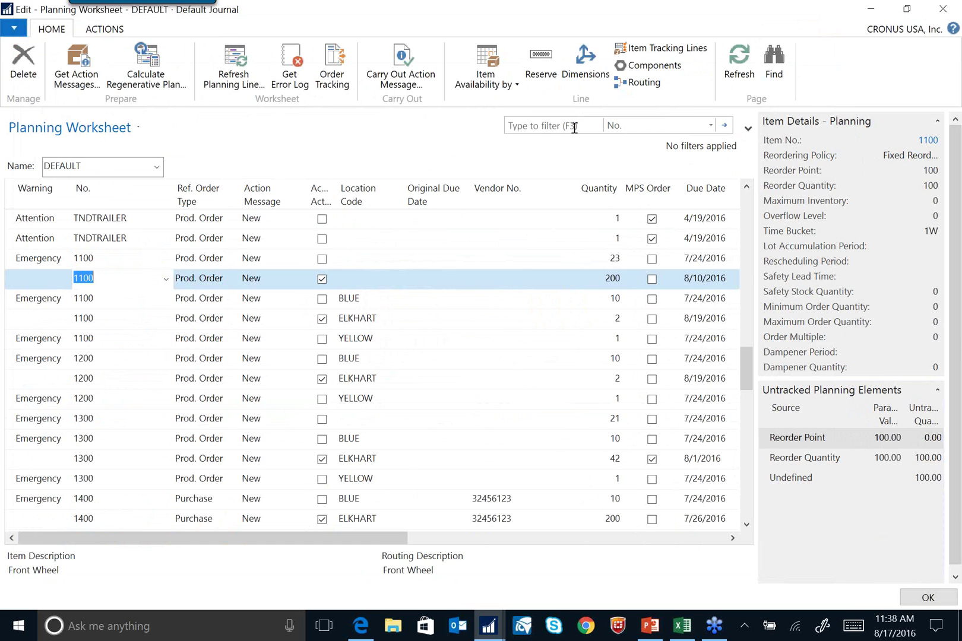
Filter the worksheet to item 1110 and open order tracking for its ELKHART line.
click(577, 129)
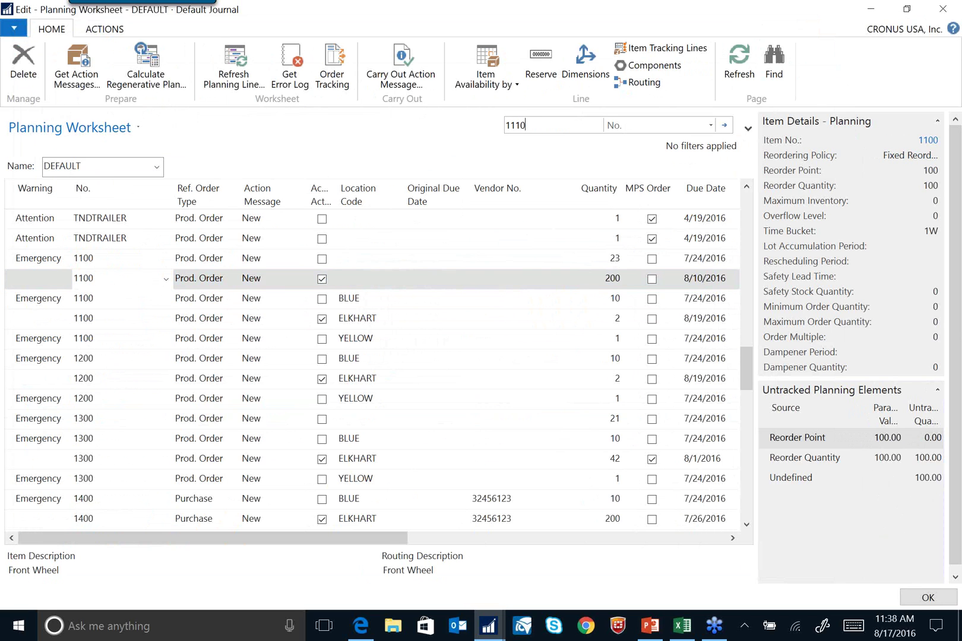
key(Return)
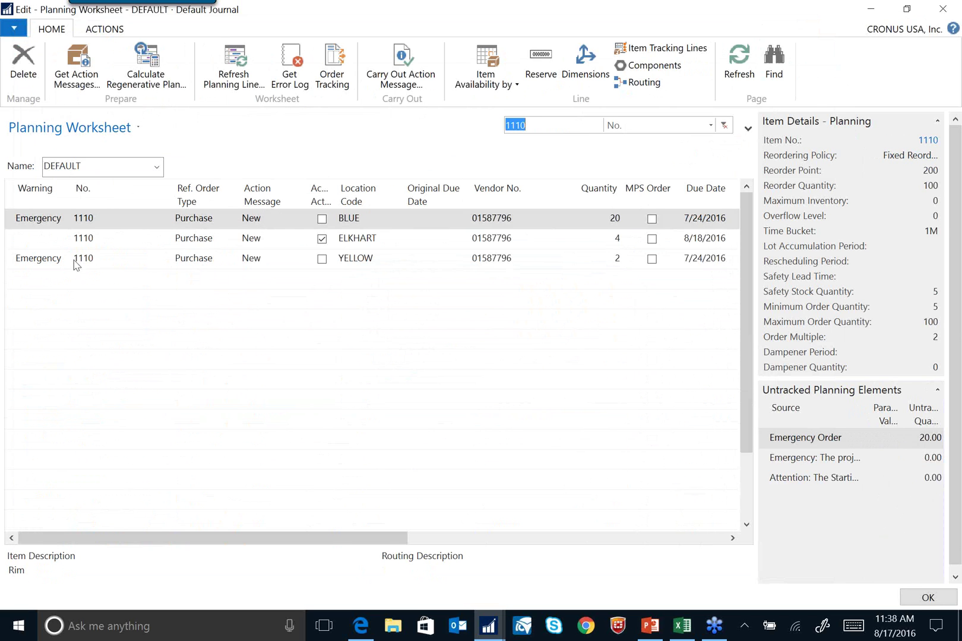
click(89, 239)
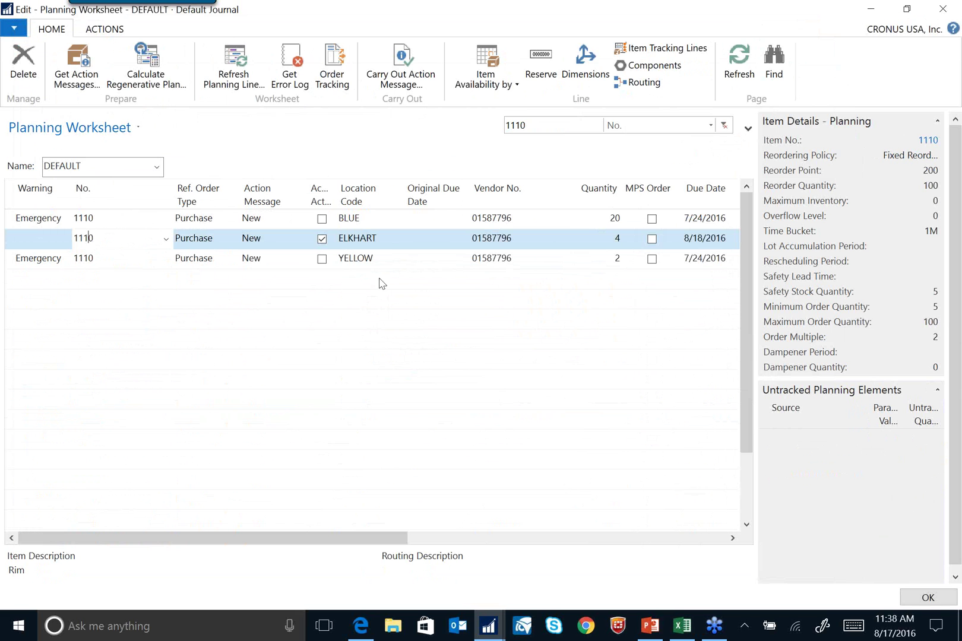
click(343, 77)
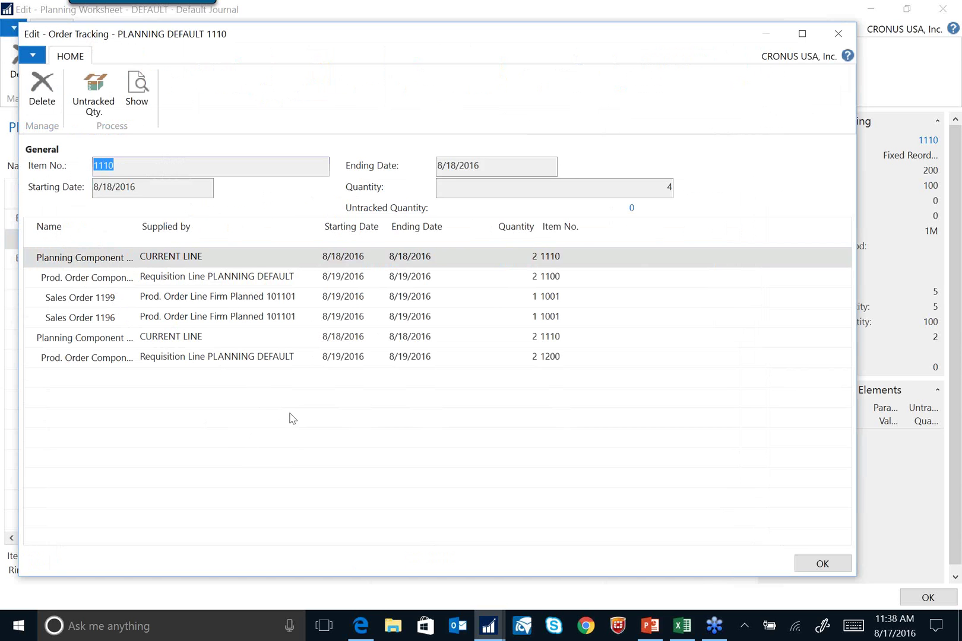
Inspect the general details of the first sales order in the tracking entries, and close everything back to the item list.
click(92, 304)
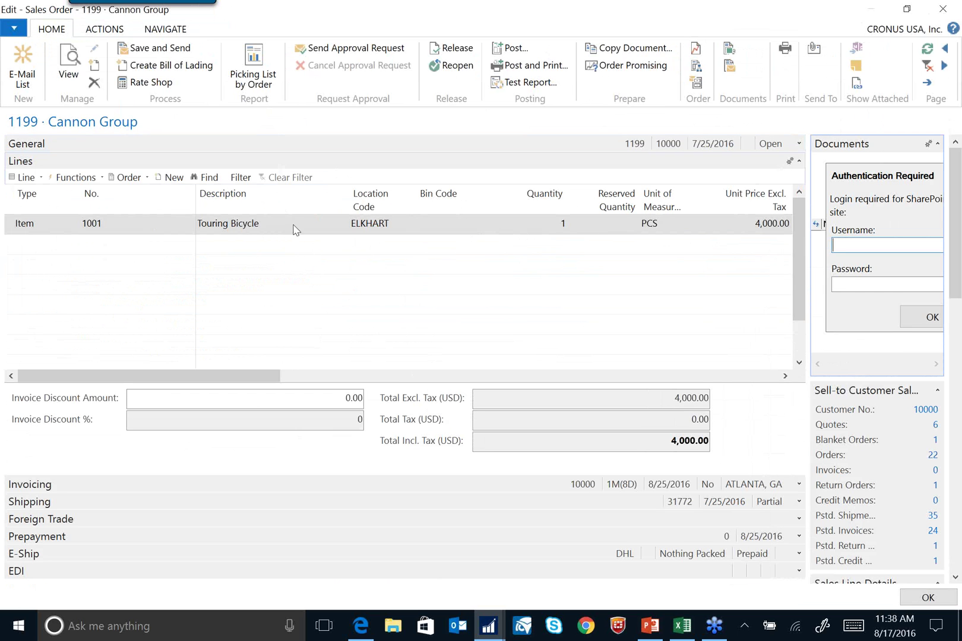
click(794, 146)
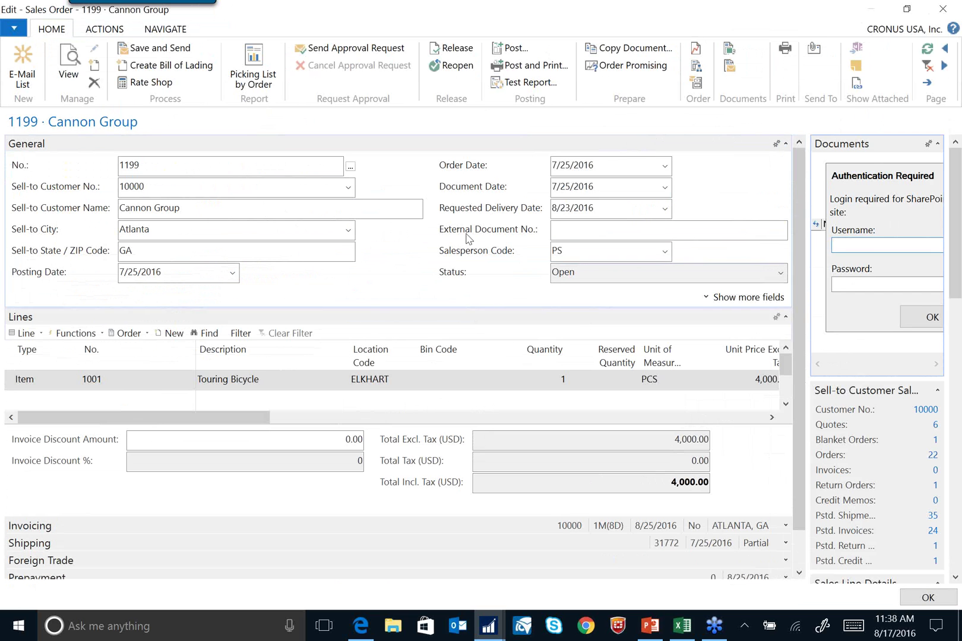
click(944, 8)
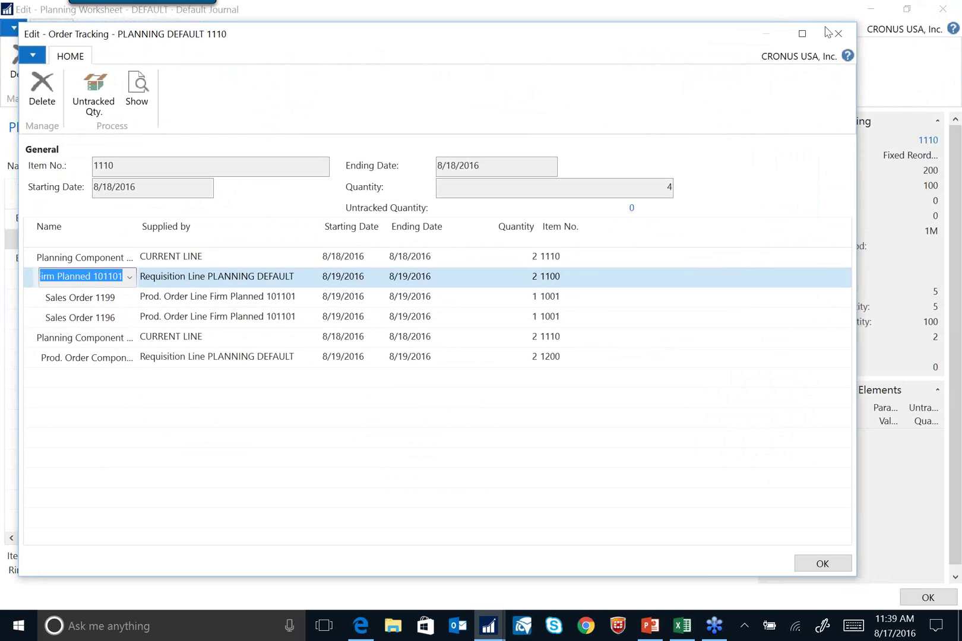
click(837, 35)
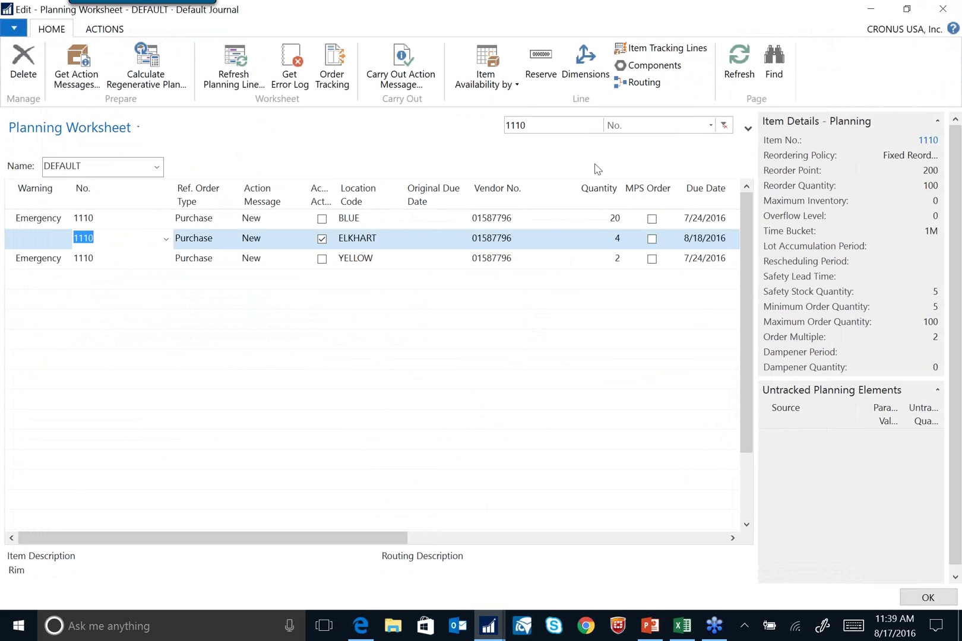
click(941, 9)
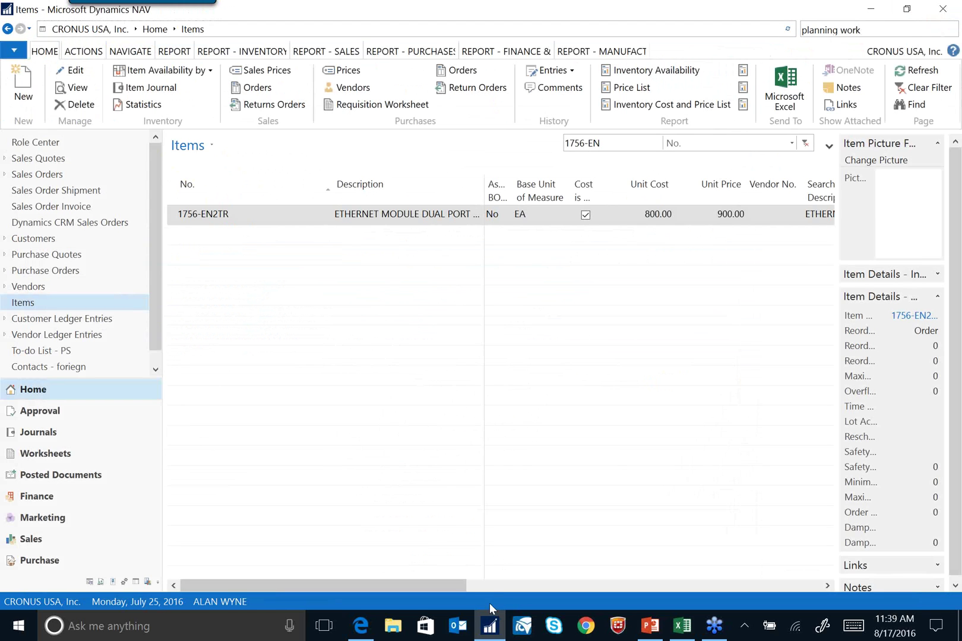
Open the Planning Worksheet and review the planning components of the item 1001 production order line.
click(876, 36)
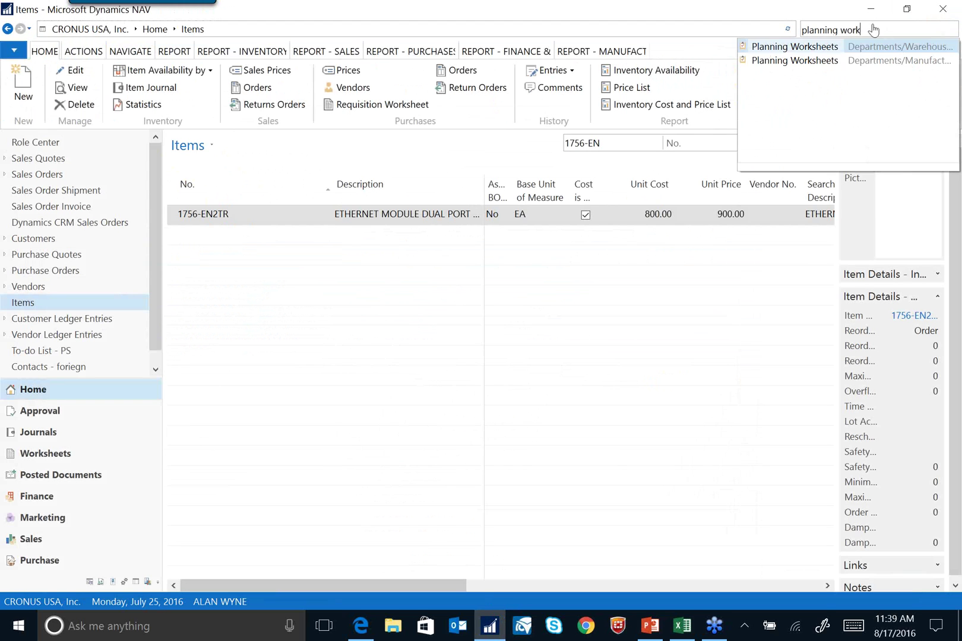
click(778, 49)
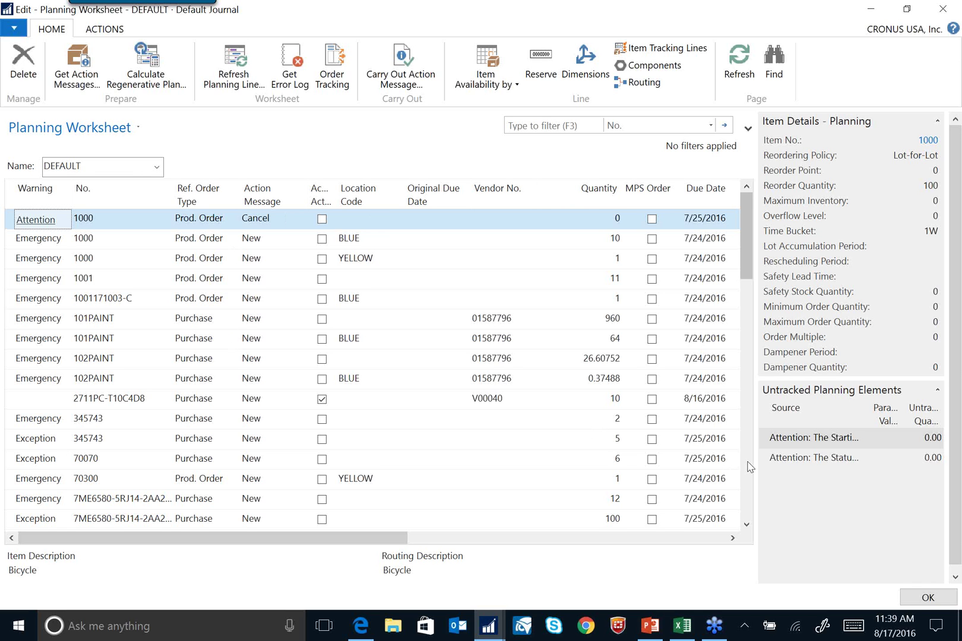
click(96, 283)
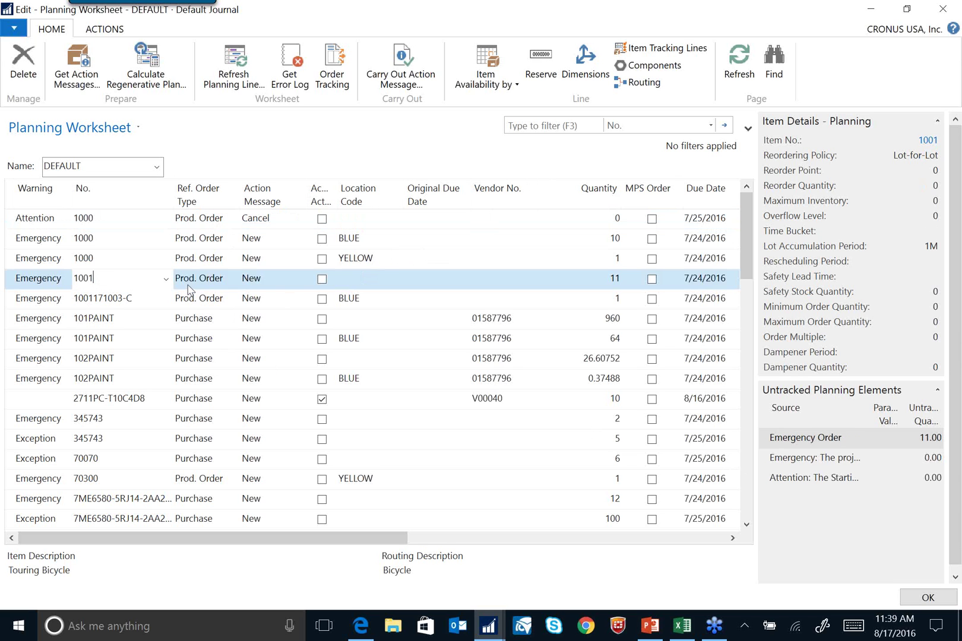
click(650, 72)
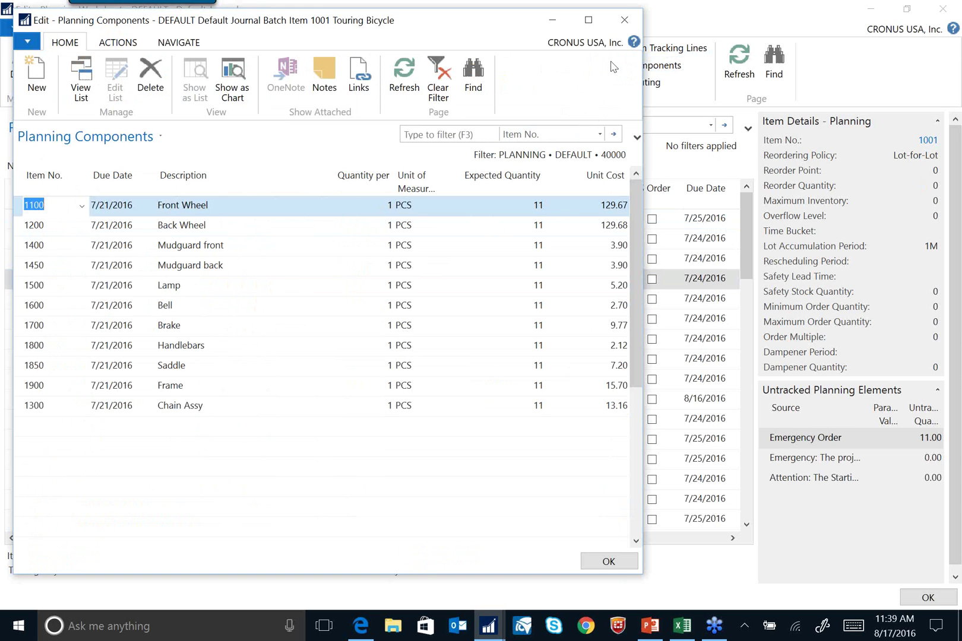
click(624, 21)
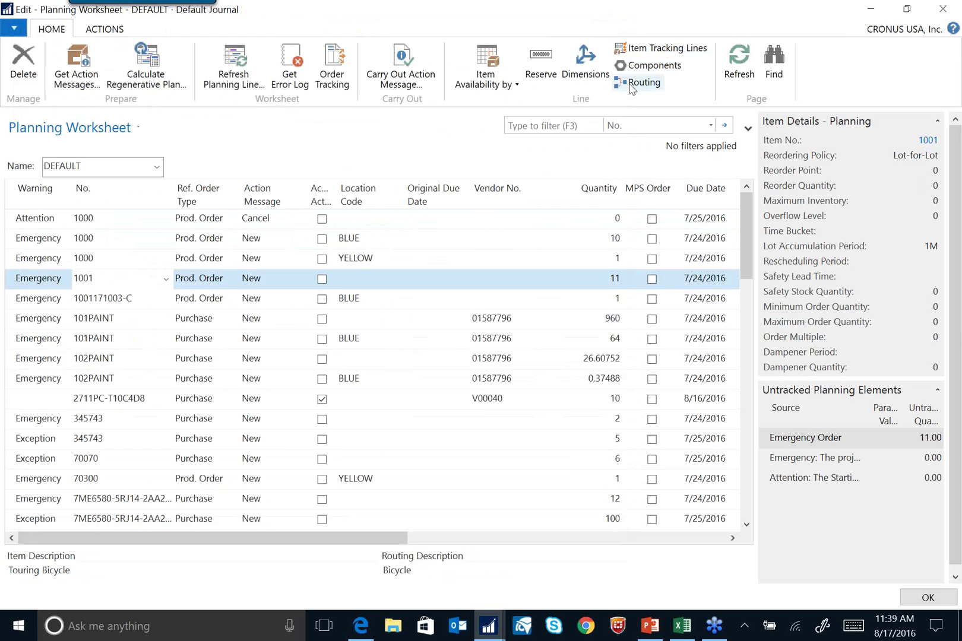
Review the planning routing of the item 1001 line, and check the worksheet's planning error log.
click(632, 86)
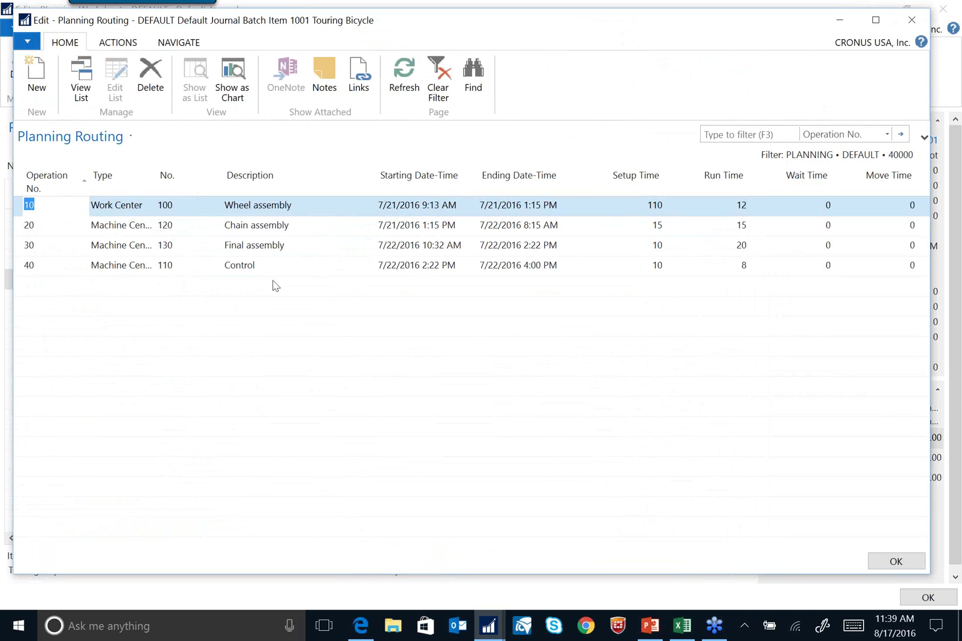
click(905, 23)
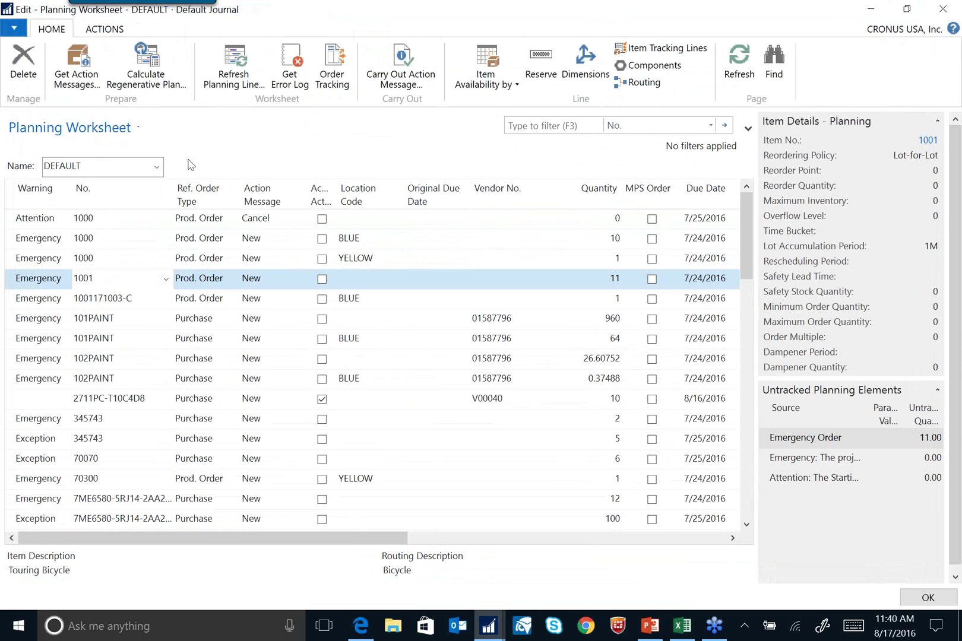
click(105, 31)
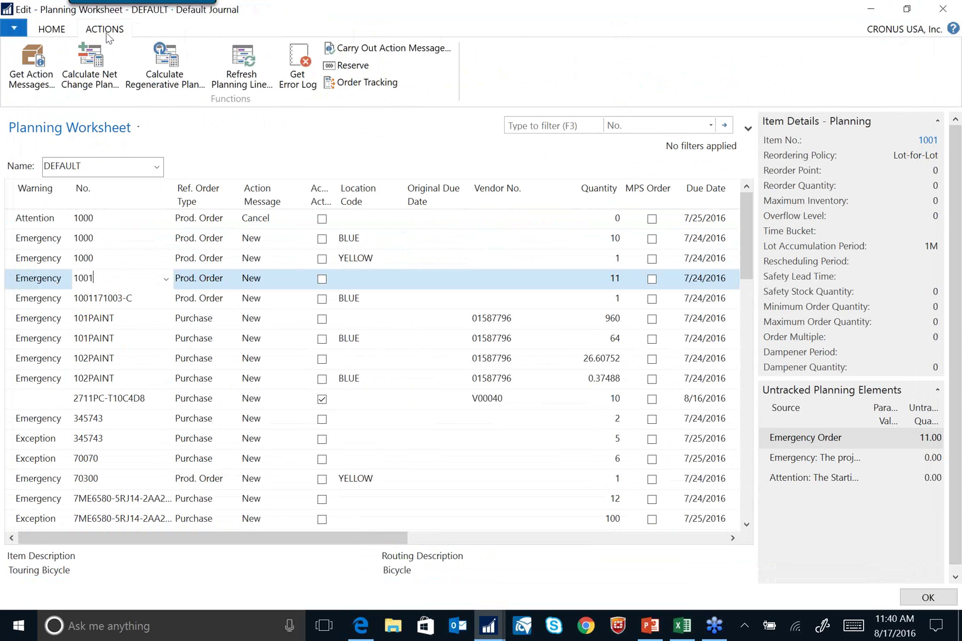
click(57, 31)
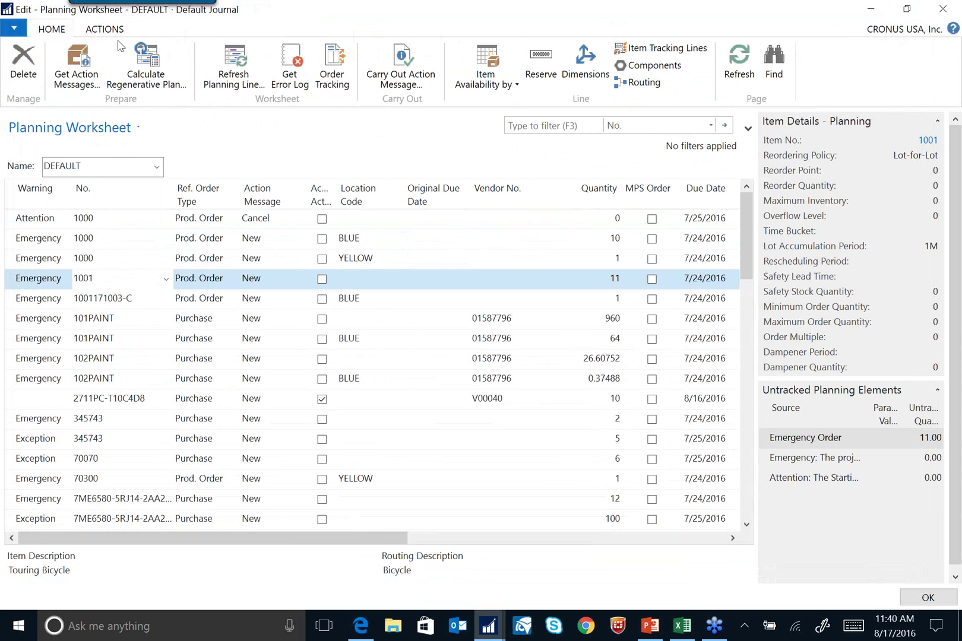
click(289, 67)
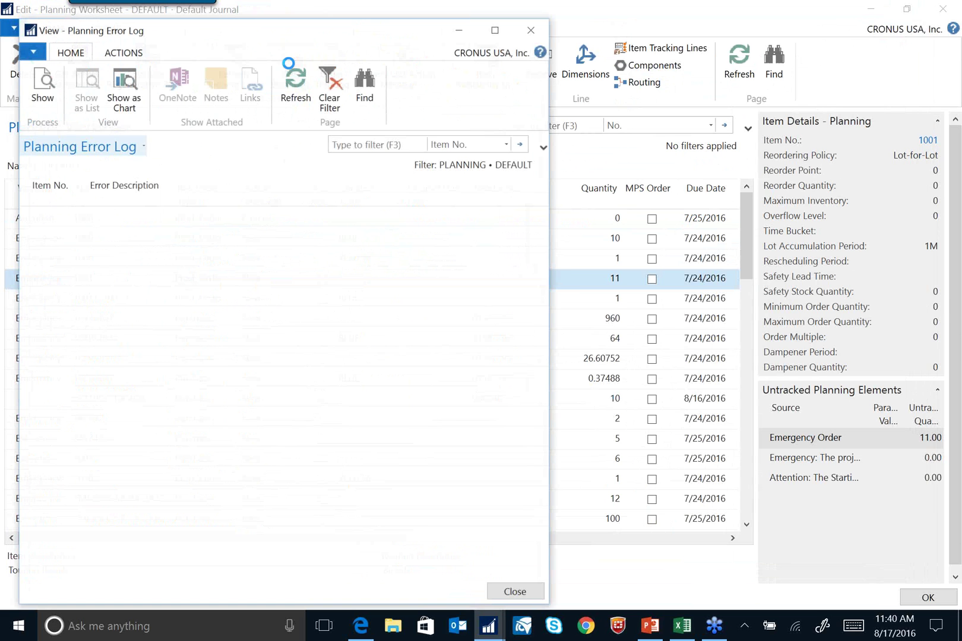
click(532, 31)
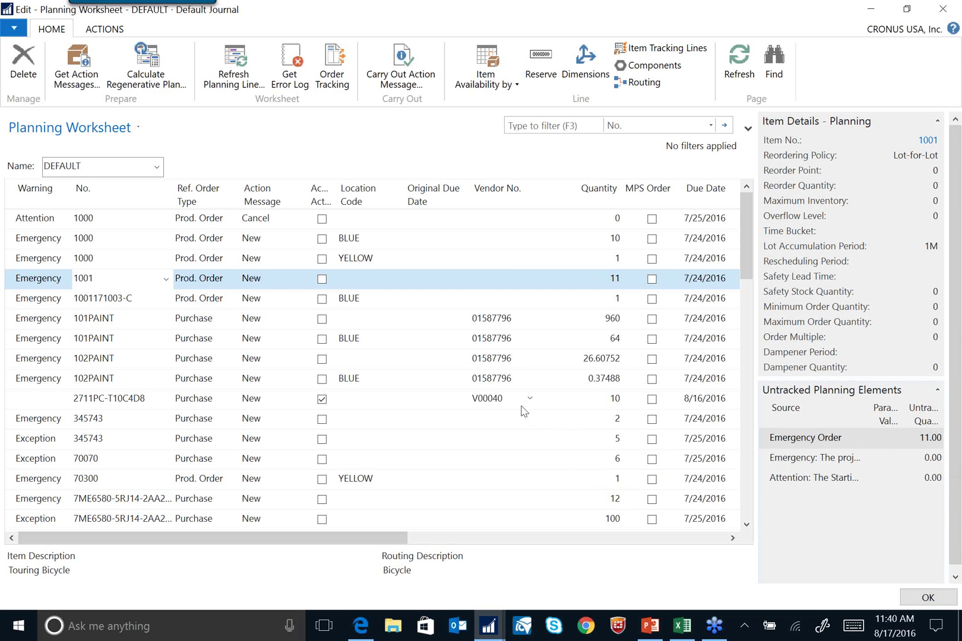
Look at the available action message options for the item 1001 line, keeping New.
click(289, 283)
click(300, 279)
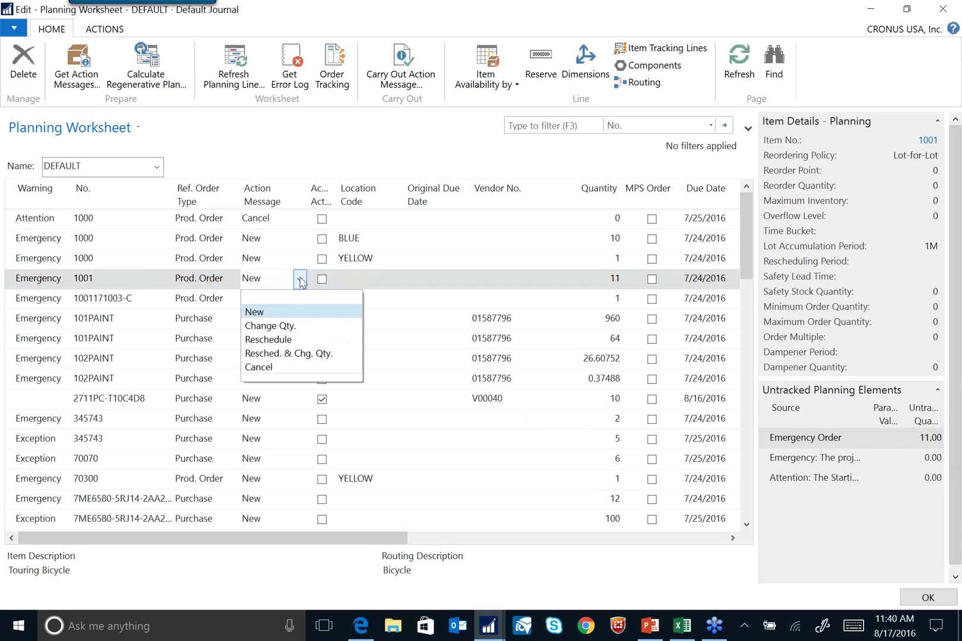
click(400, 351)
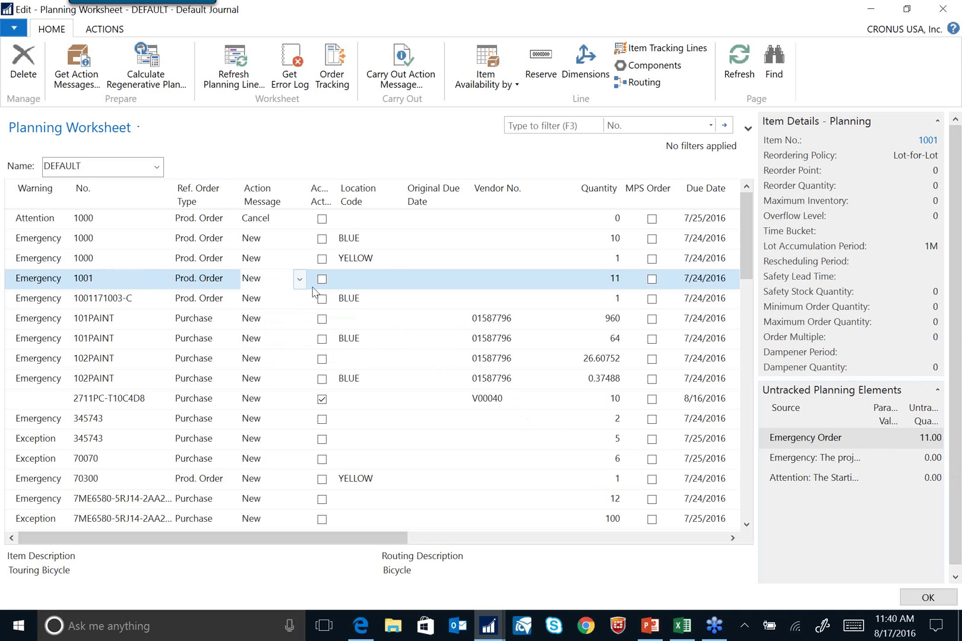
Clear the accept action message mark on the LS-10PC, LS-120 and SILVER LS-150 purchase lines.
click(750, 512)
click(749, 511)
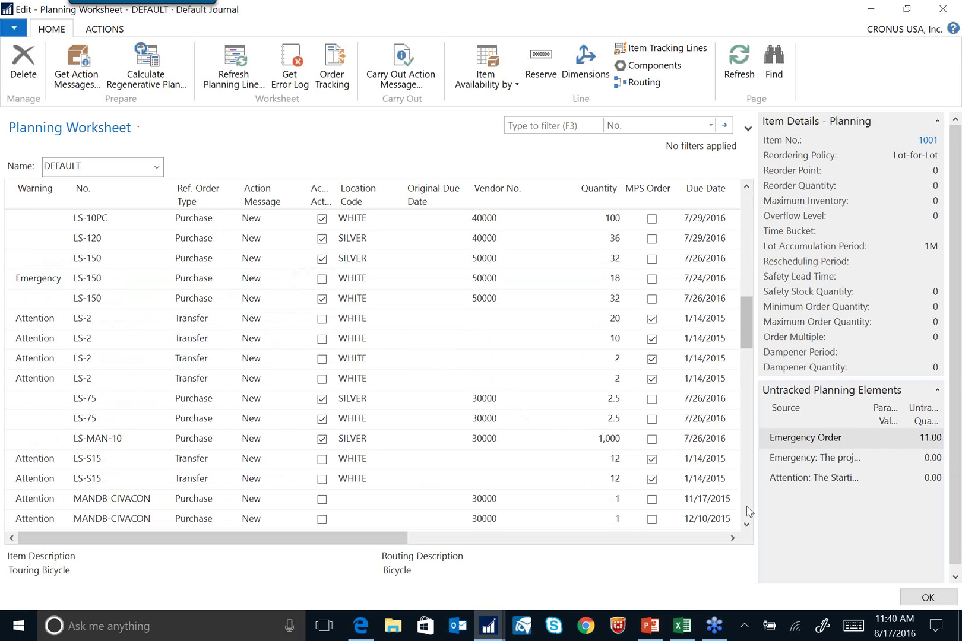
click(322, 218)
click(322, 239)
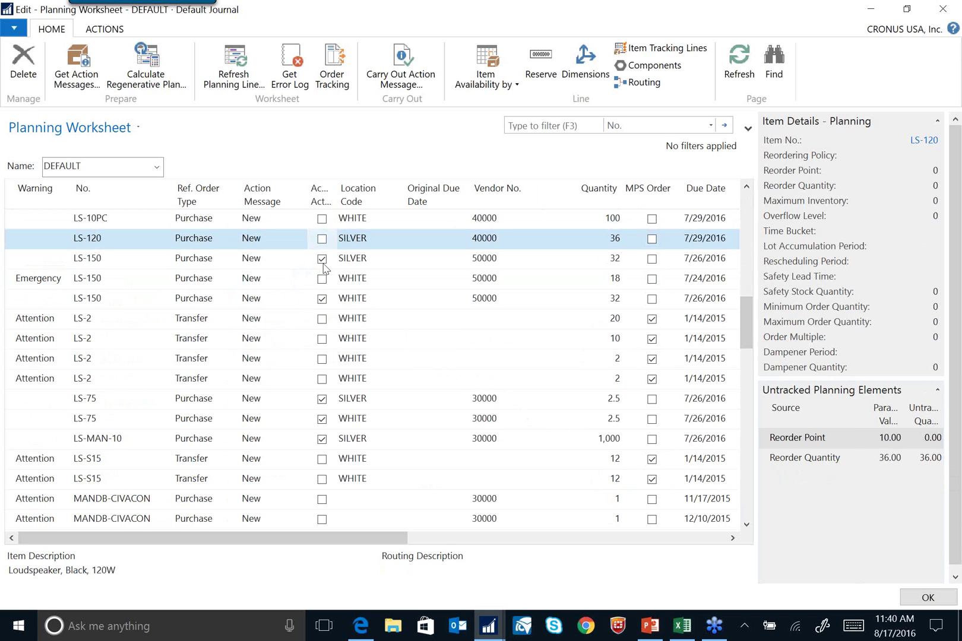
click(322, 259)
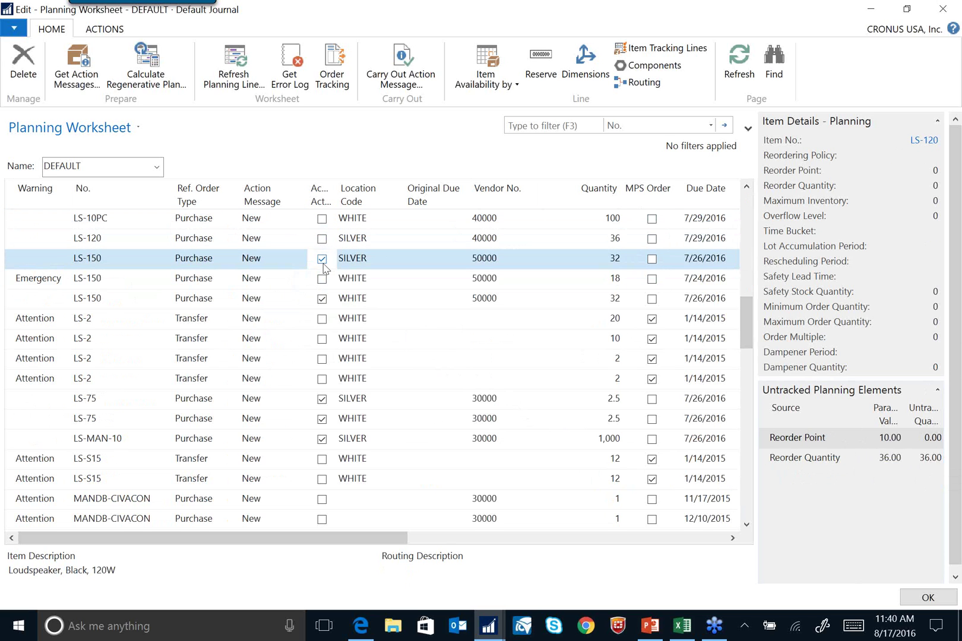
Delete all lines from the DEFAULT planning worksheet.
click(152, 72)
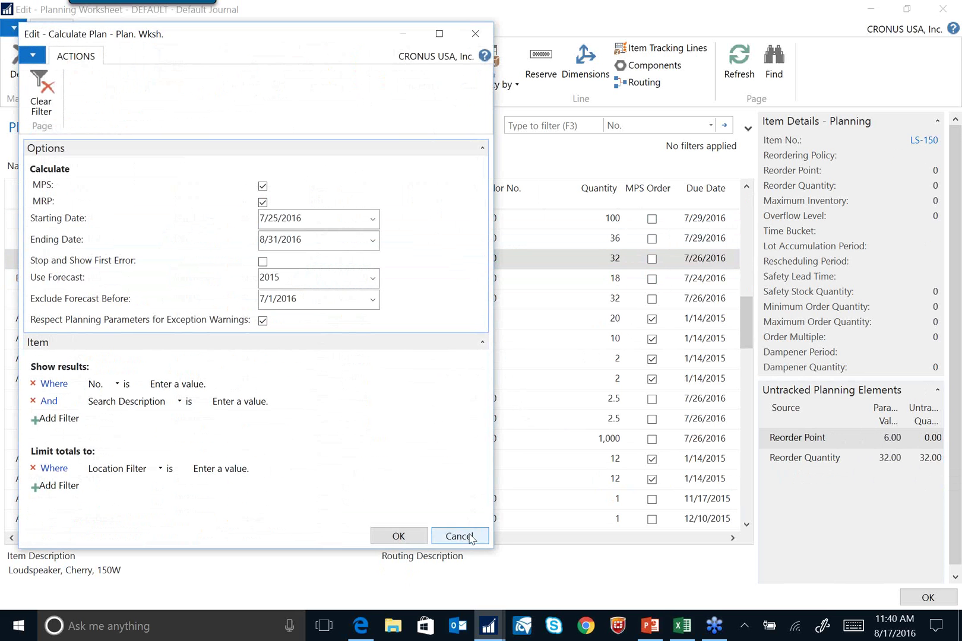
click(469, 536)
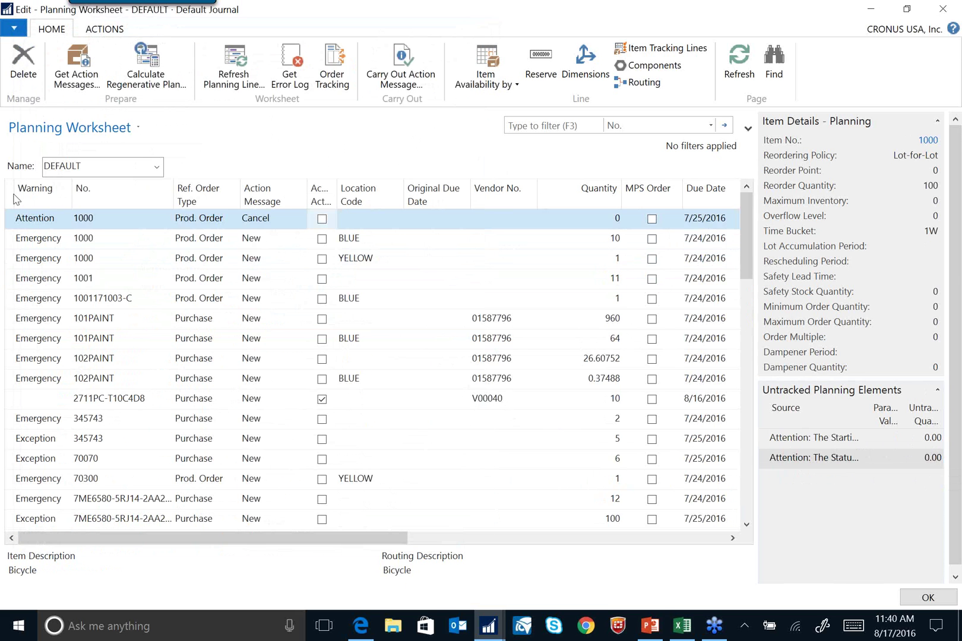
click(14, 196)
click(25, 60)
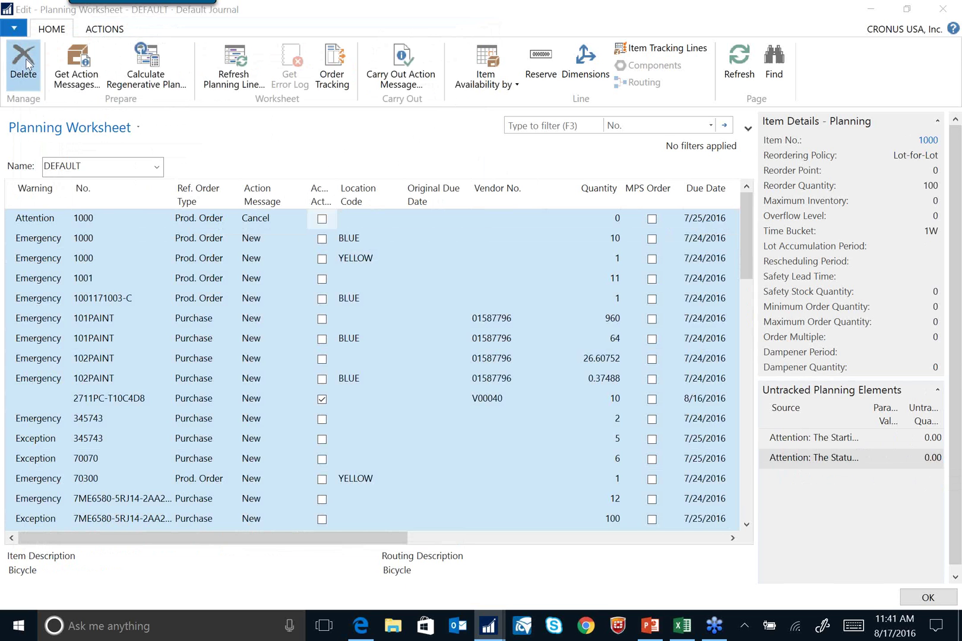
click(507, 325)
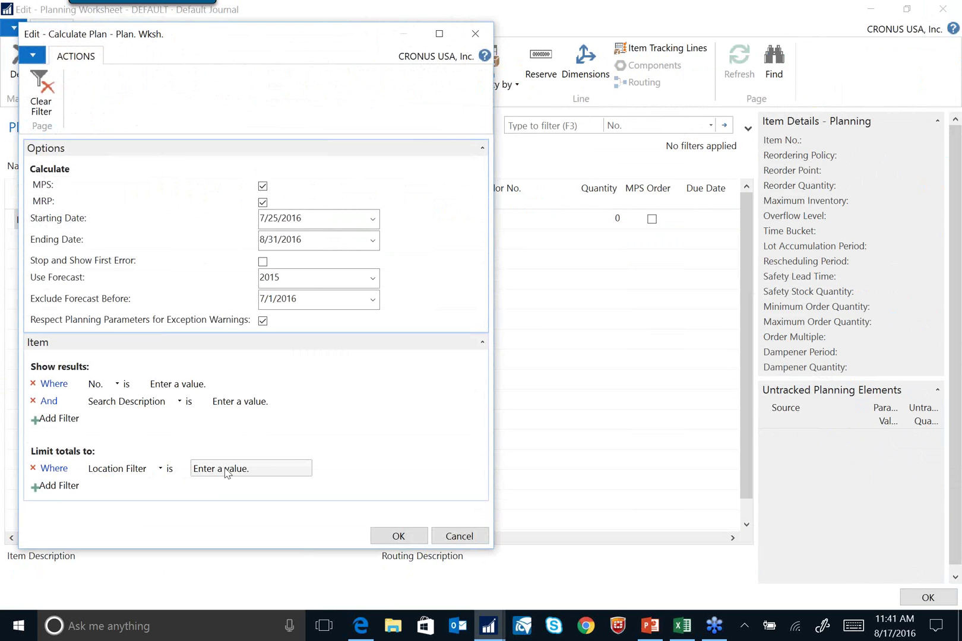
Calculate the regenerative plan with totals limited to the ELKHART location.
click(255, 470)
click(305, 456)
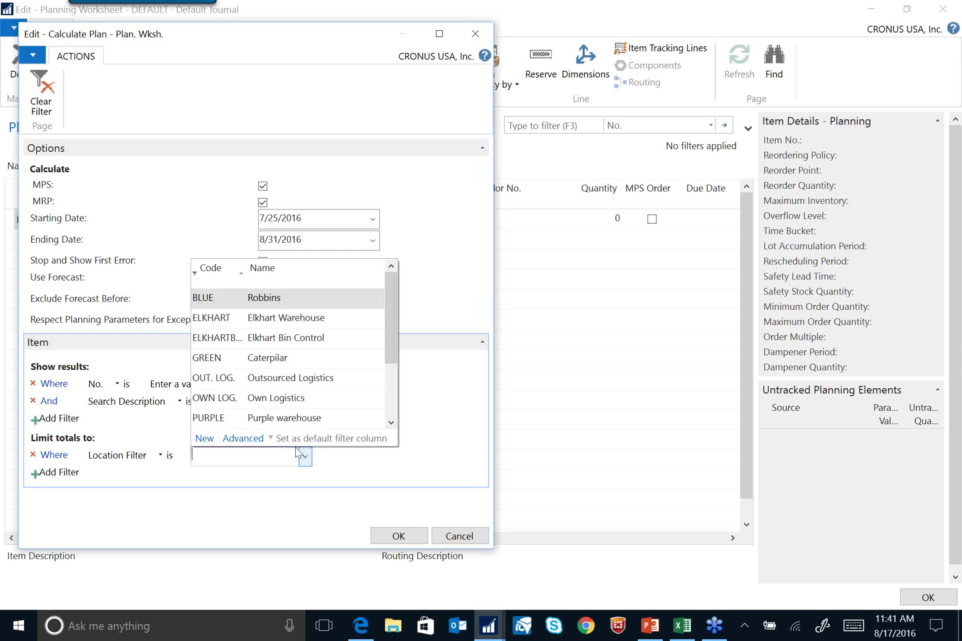
click(236, 320)
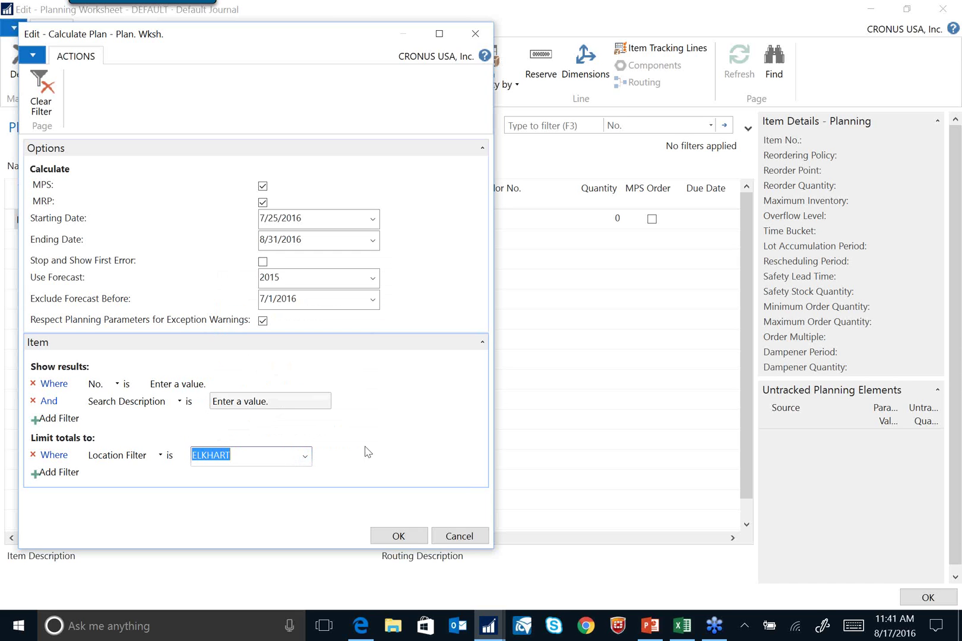
click(402, 540)
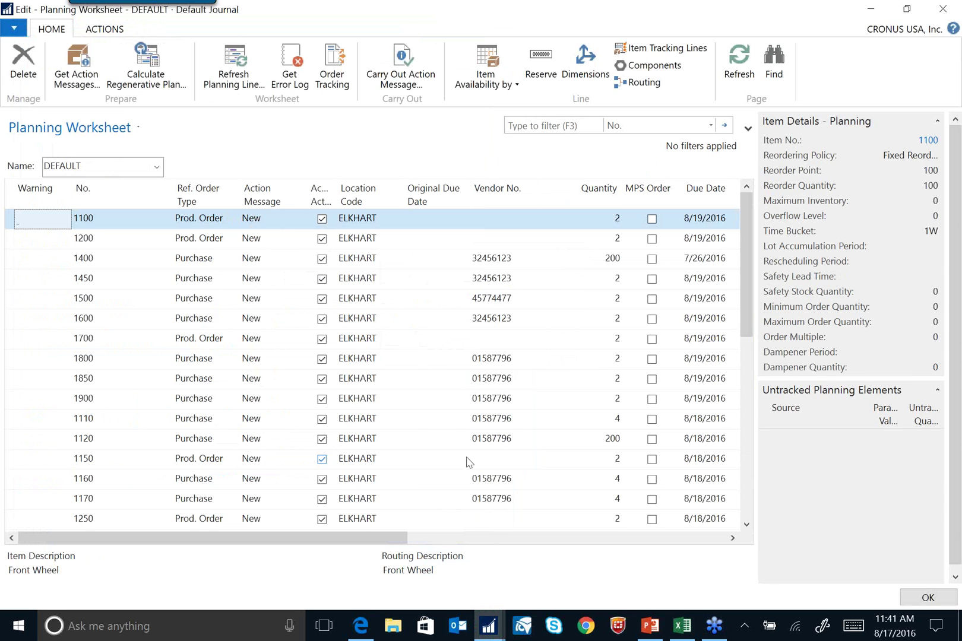
Clear the accept action message mark on every line from item 1100 down to 1110, plus items 1160, 1170 and 1250.
click(322, 218)
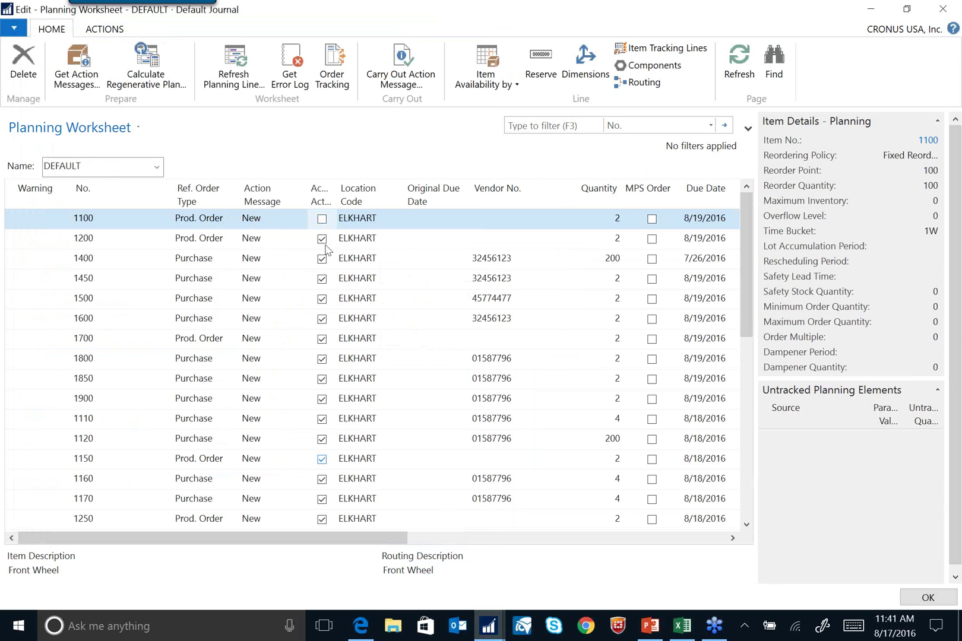
click(322, 239)
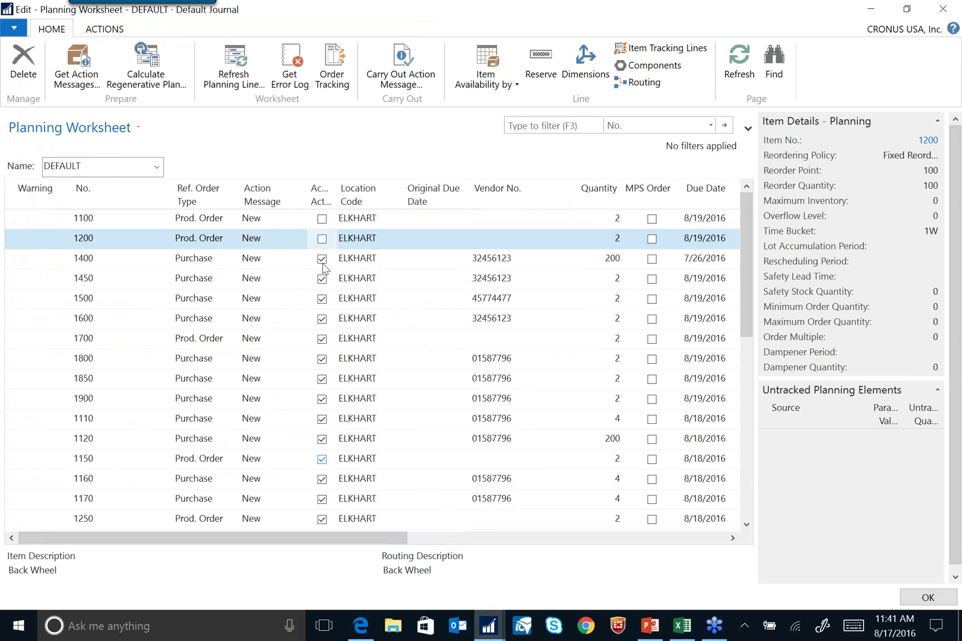
click(322, 264)
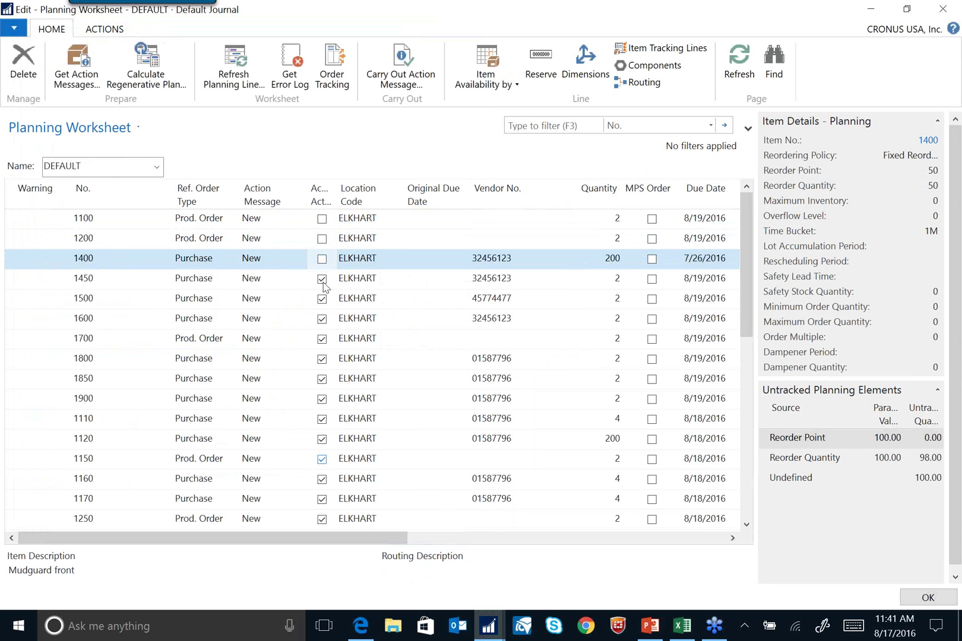
click(322, 278)
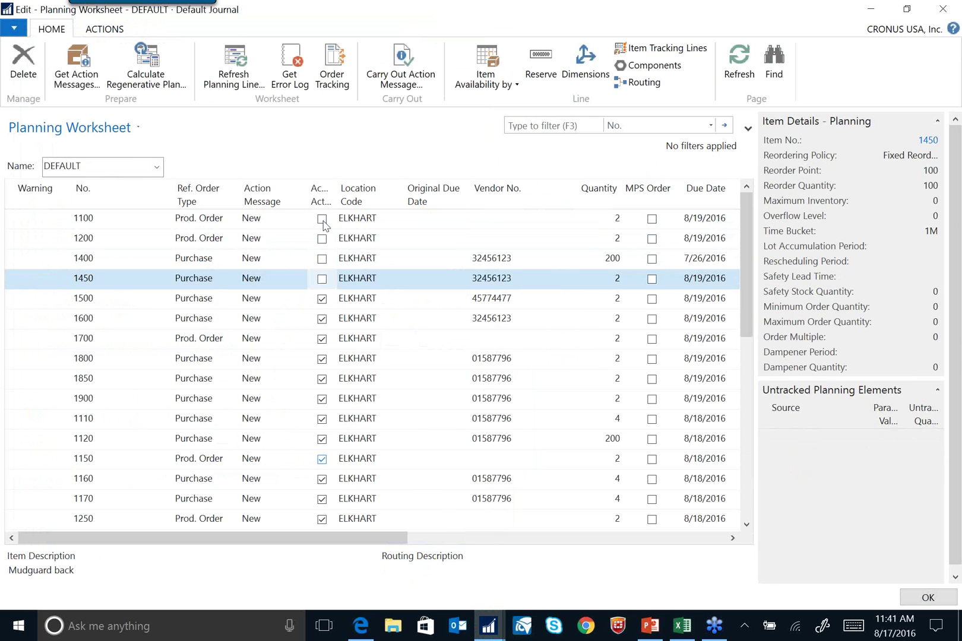
click(322, 299)
click(323, 318)
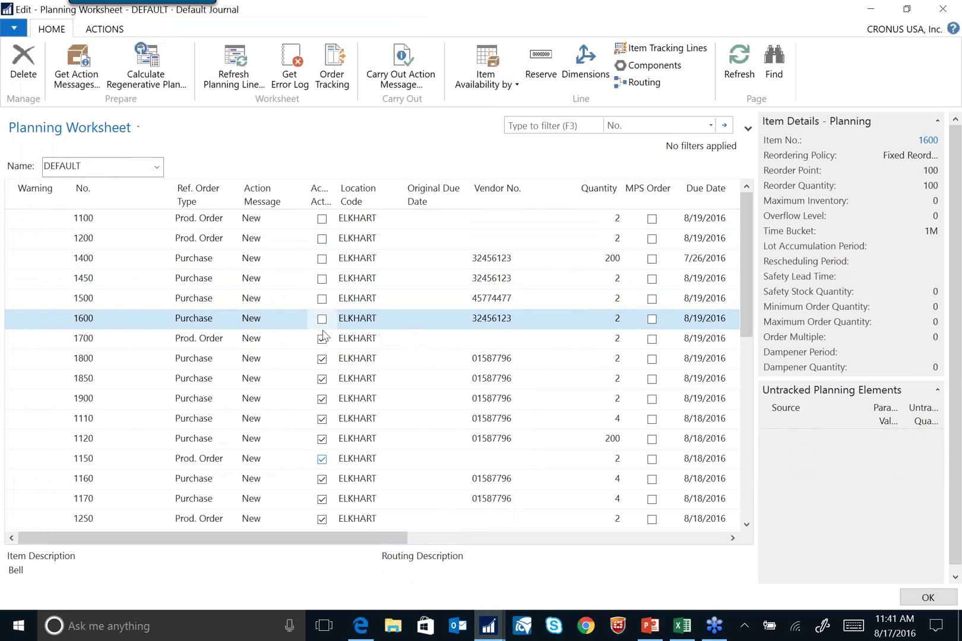
click(324, 339)
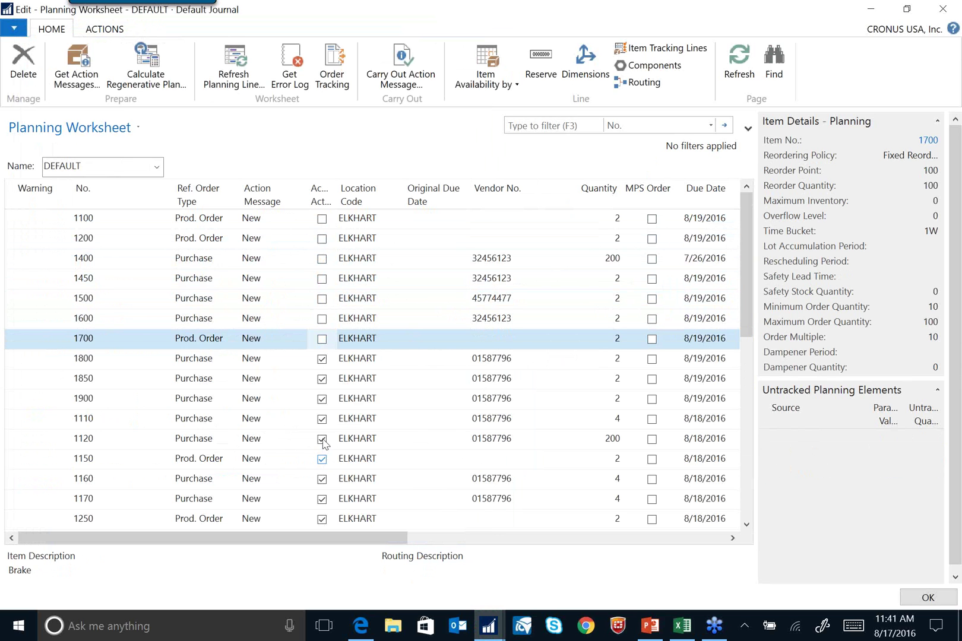
click(318, 367)
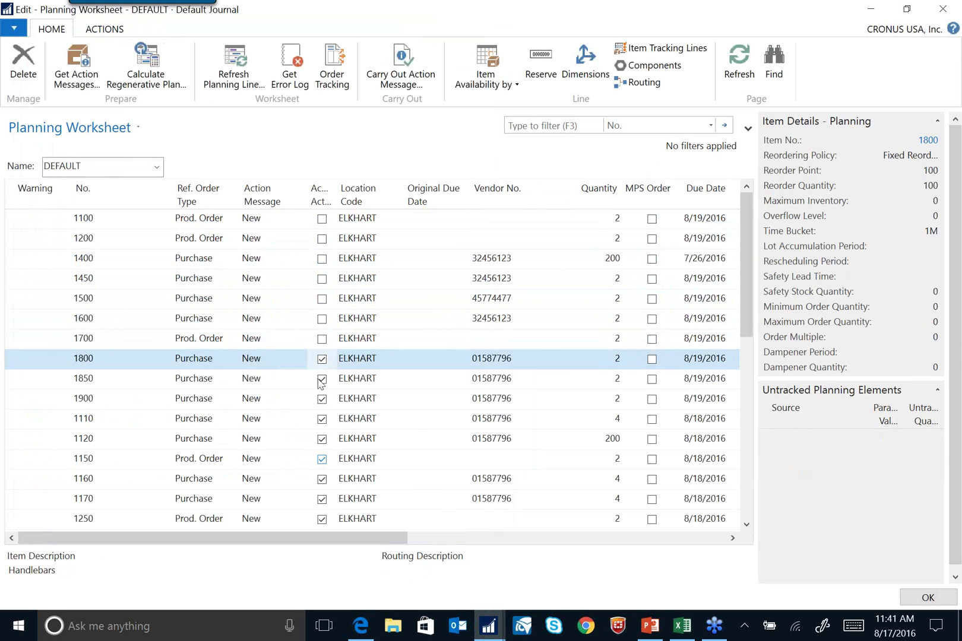
click(323, 359)
click(323, 380)
click(323, 400)
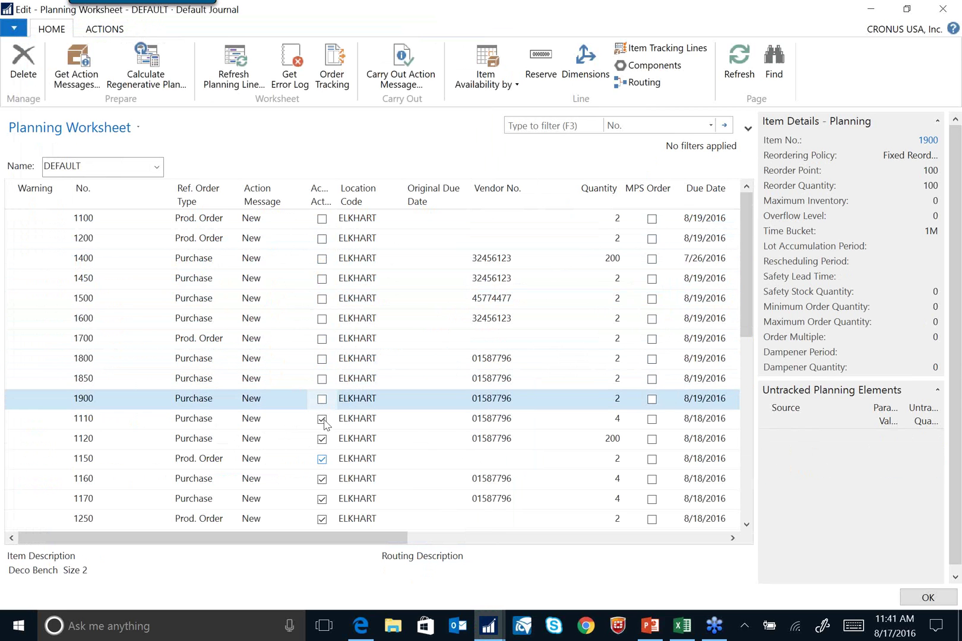
click(323, 420)
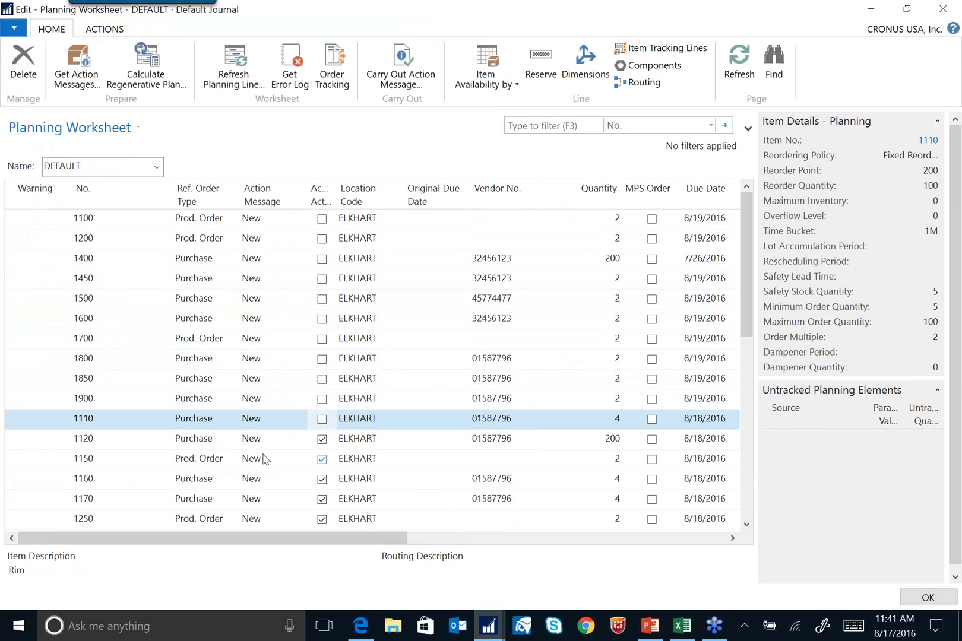
click(326, 484)
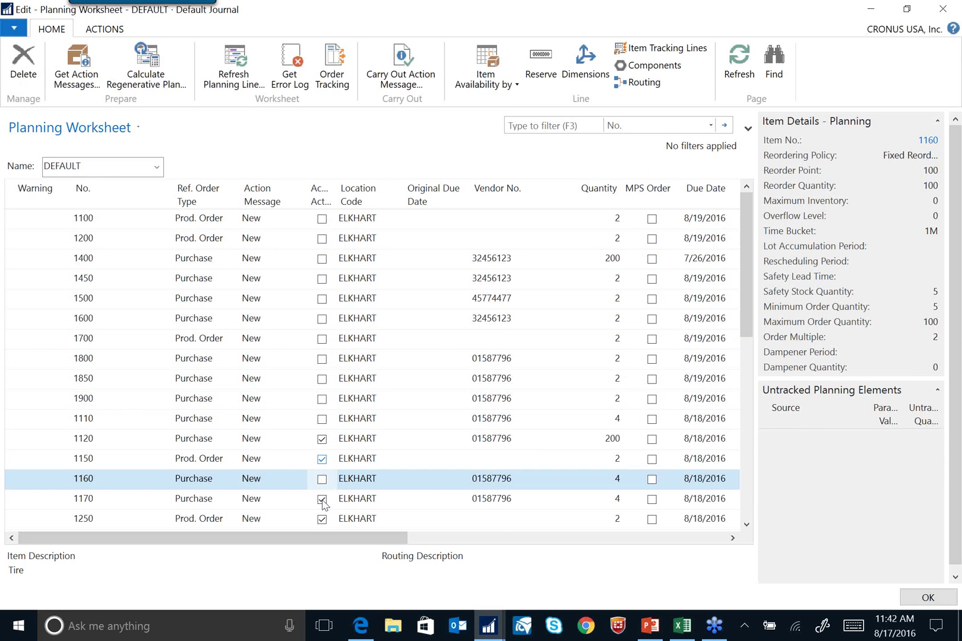
click(322, 500)
click(322, 520)
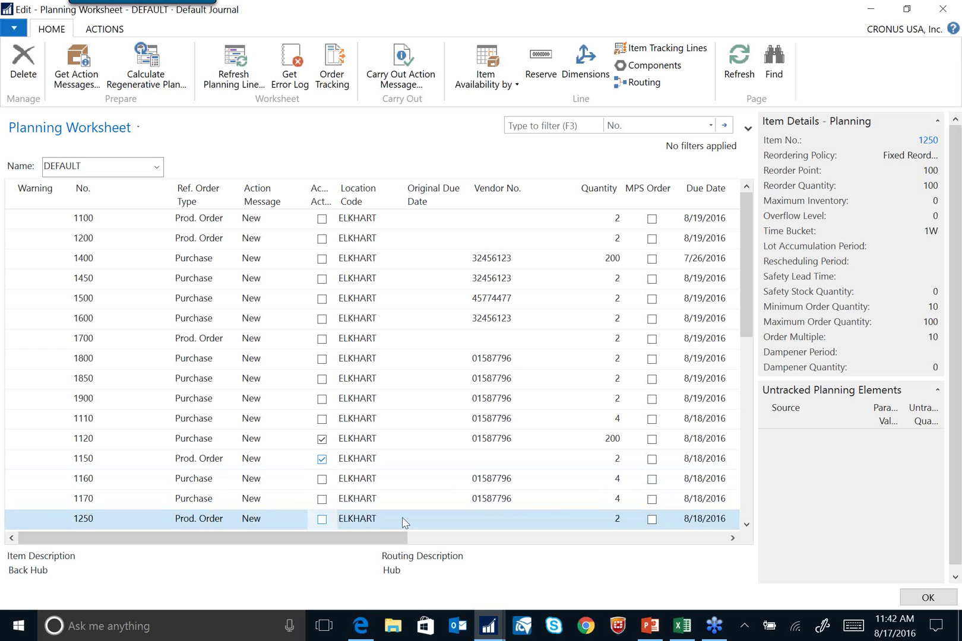
Examine the remaining worksheet lines below item 1250.
click(746, 525)
click(746, 525)
click(747, 525)
click(747, 525)
click(746, 525)
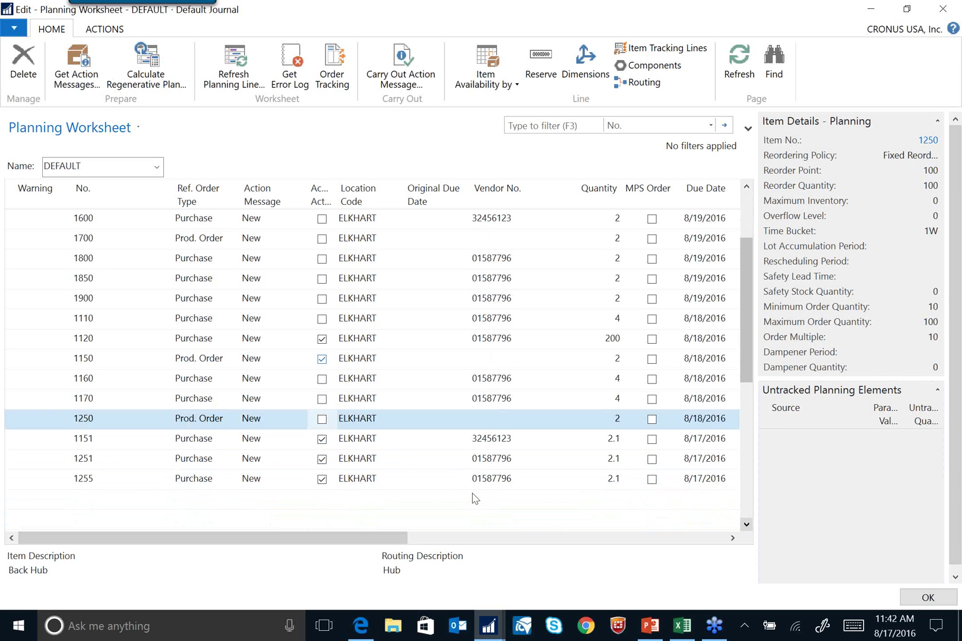
Clear the accept action message mark on the purchase lines for items 1151, 1251 and 1255.
click(322, 440)
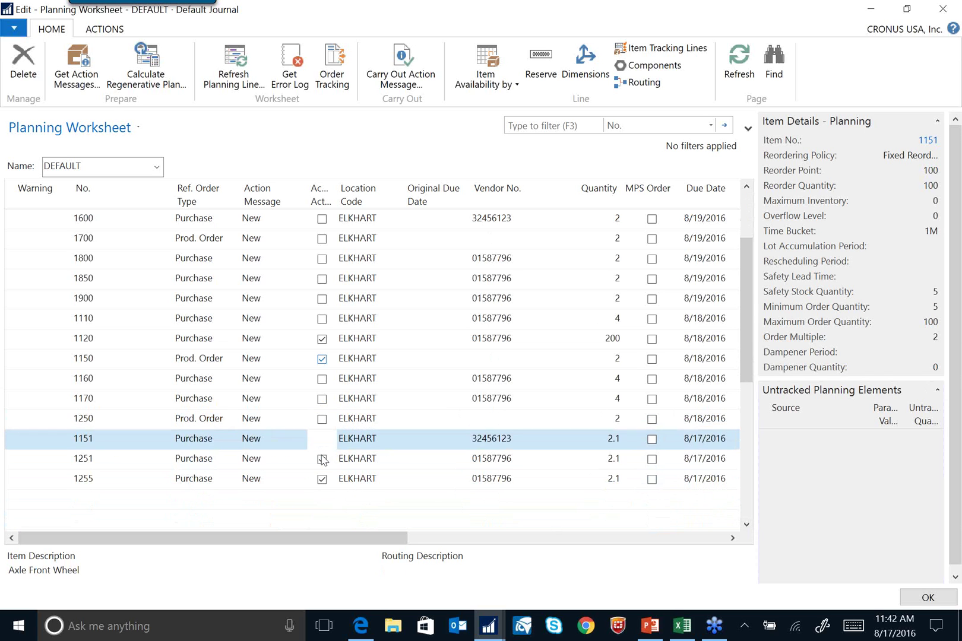
click(322, 459)
click(322, 481)
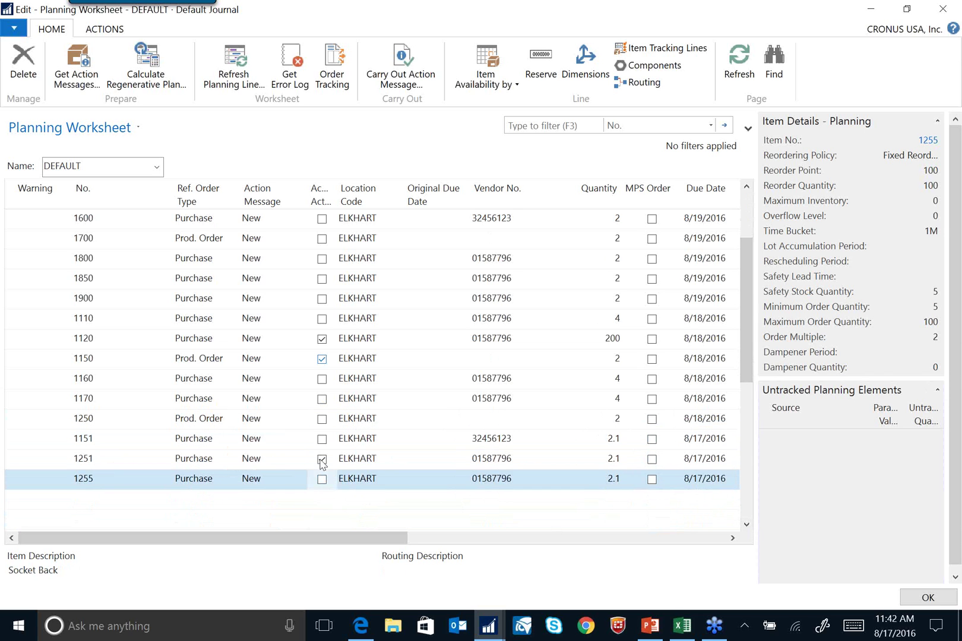
click(321, 460)
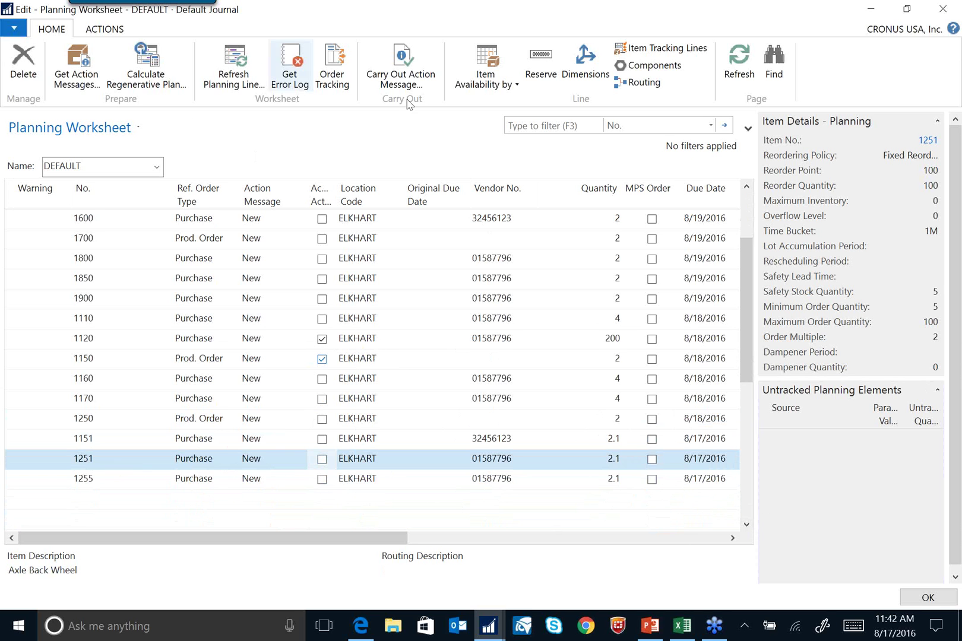
Carry out the accepted action messages with production orders set to Firm Planned and purchase orders set to Make Purch. Orders.
click(401, 76)
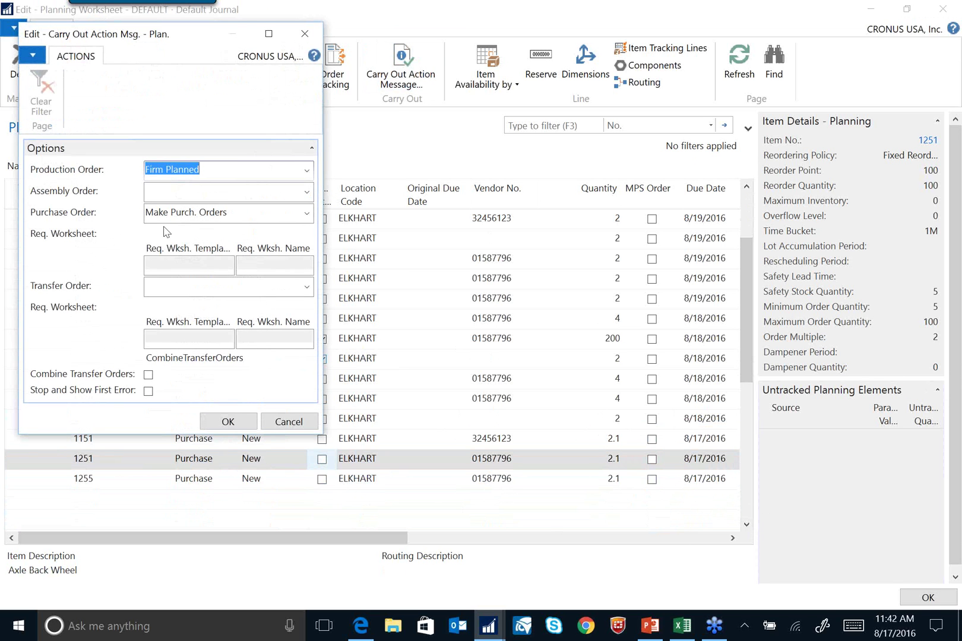
click(307, 173)
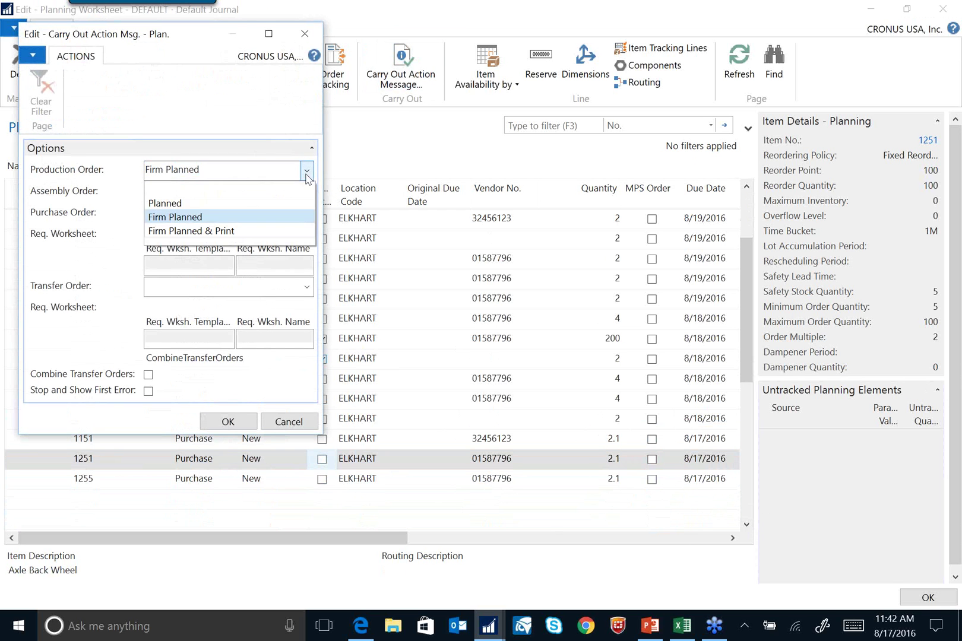
click(198, 223)
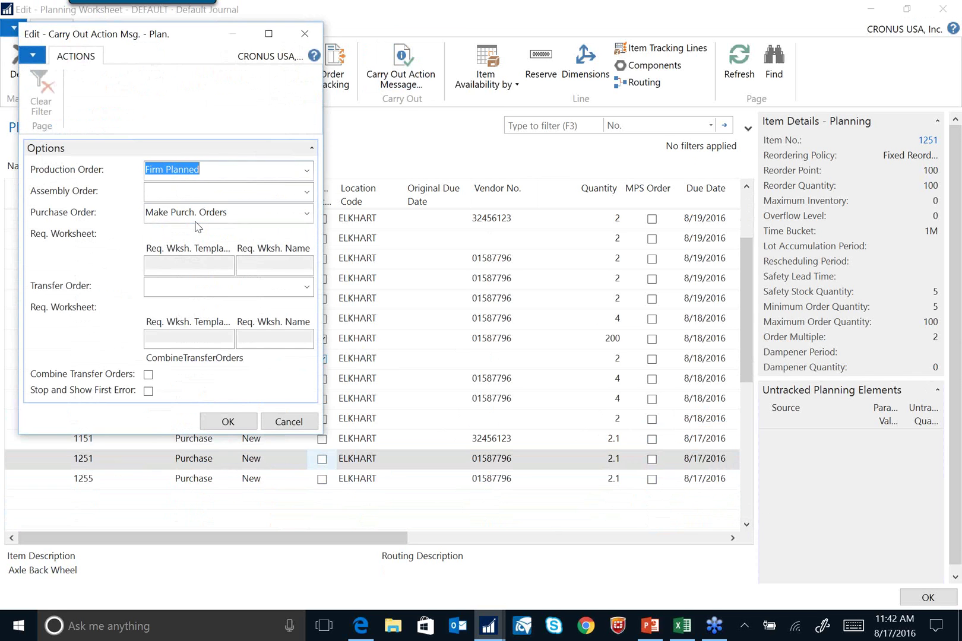
click(307, 219)
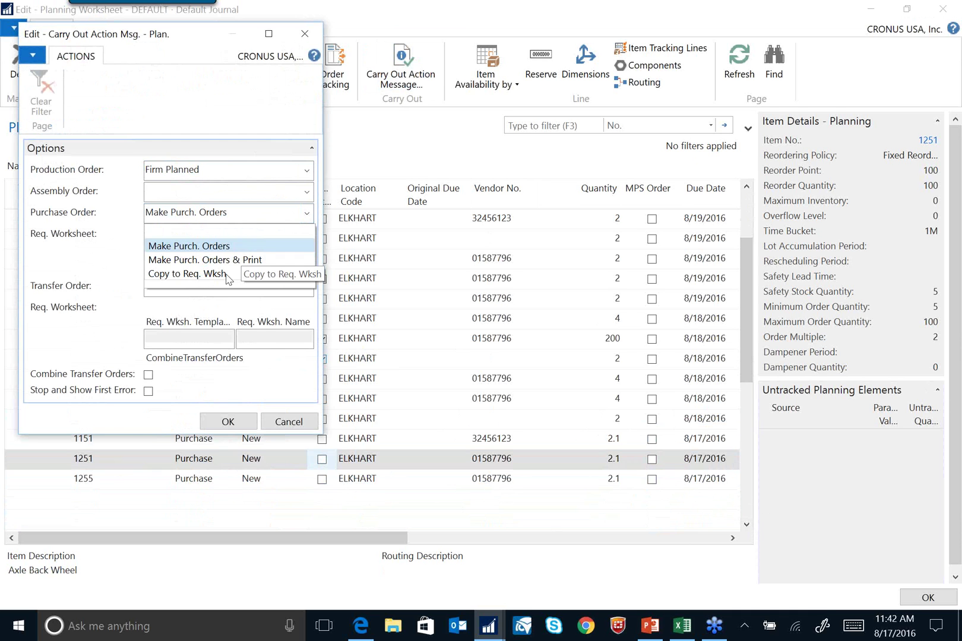
click(220, 234)
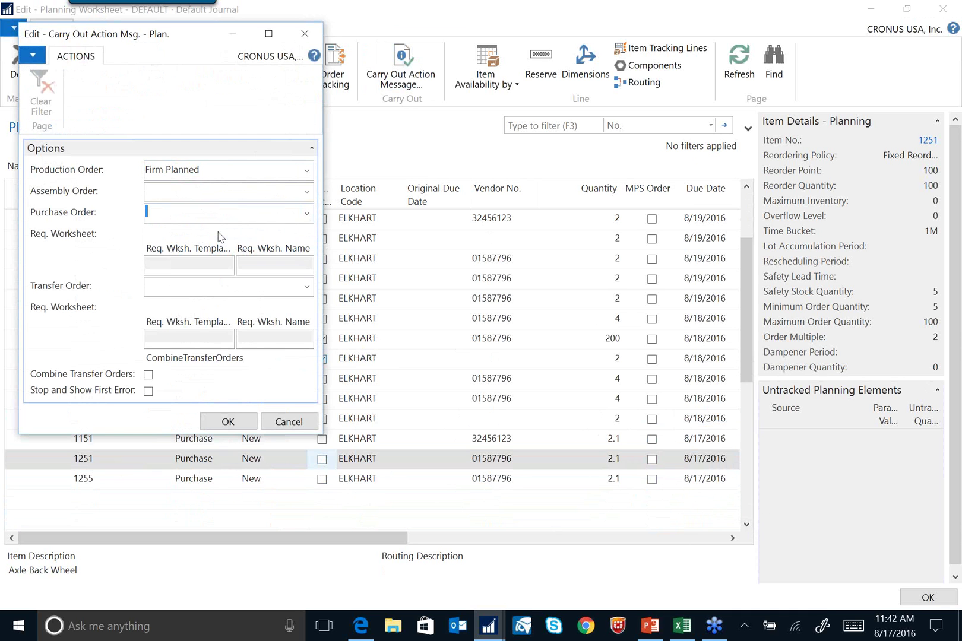
click(306, 213)
click(184, 244)
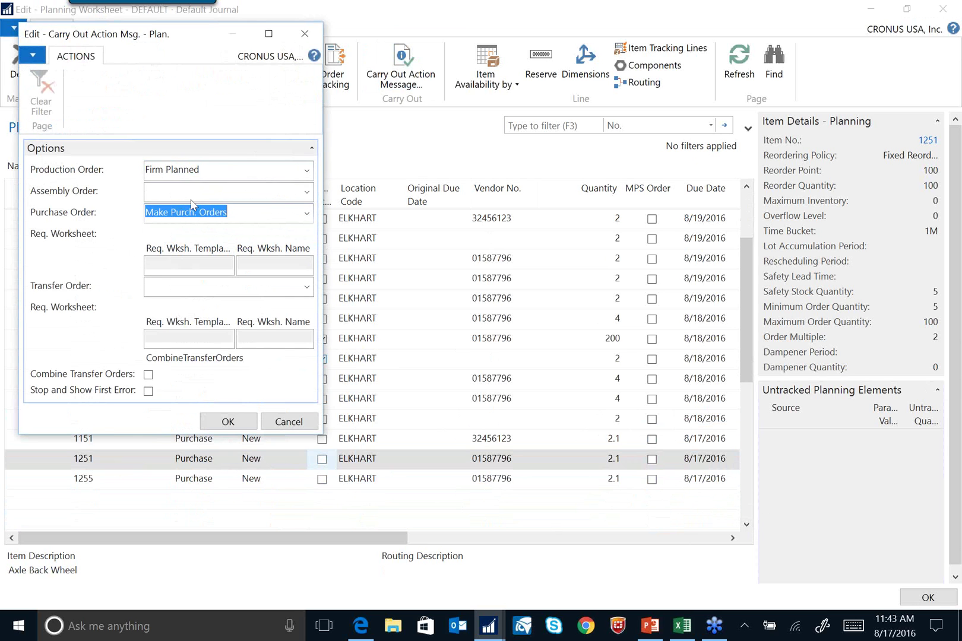
click(228, 421)
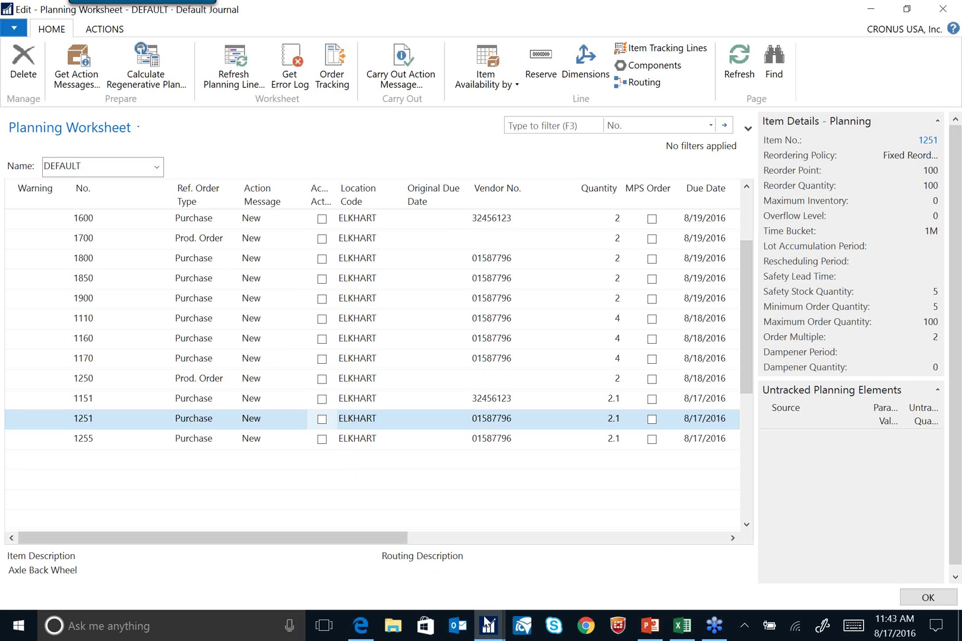
Open the purchase orders list in the main Dynamics NAV window and filter it by Buy-from Vendor No. for Custom Metals.
mouse_move(488, 627)
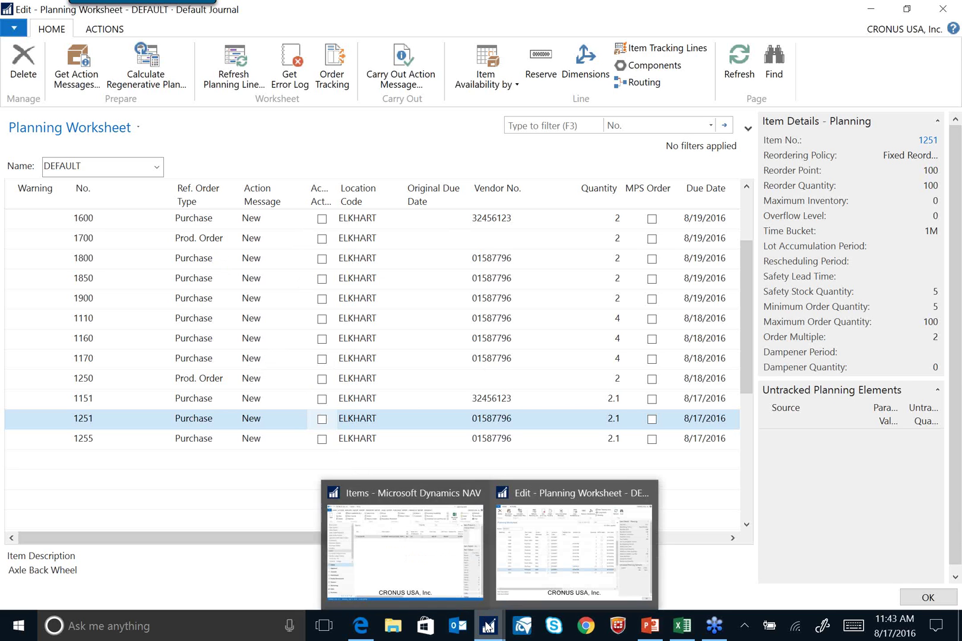
click(420, 570)
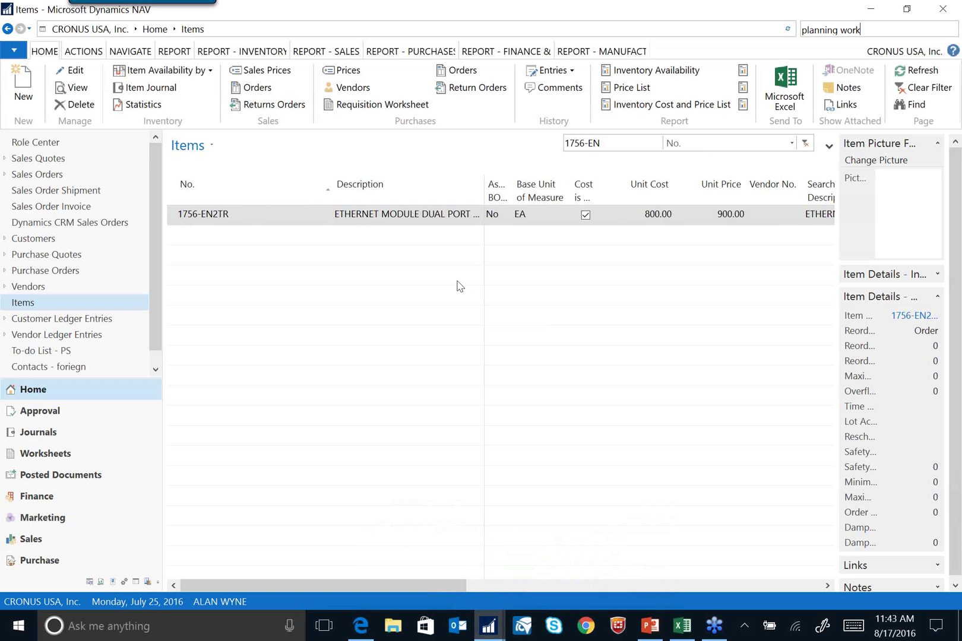
click(42, 271)
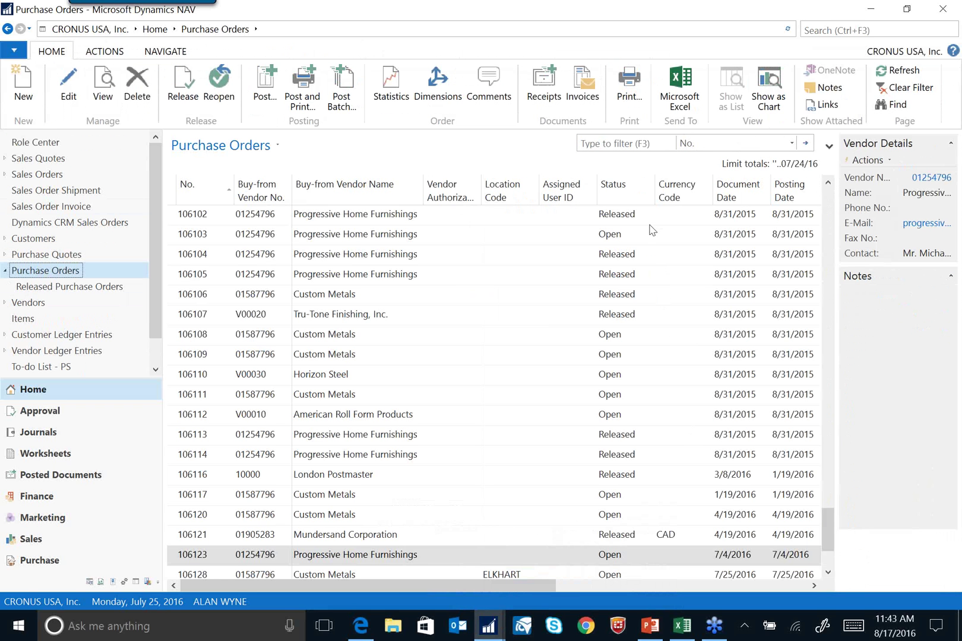
click(709, 143)
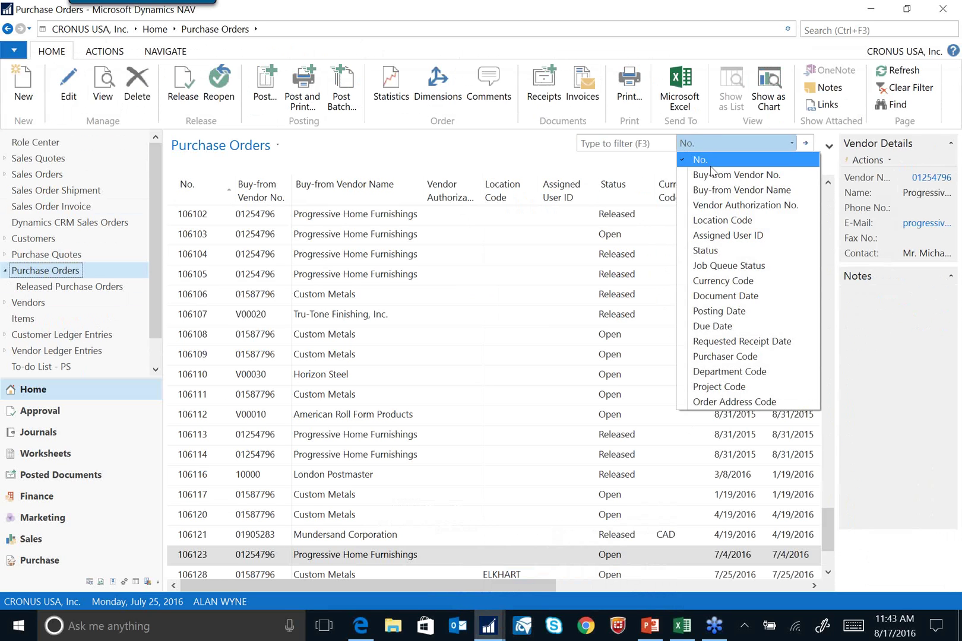
click(712, 174)
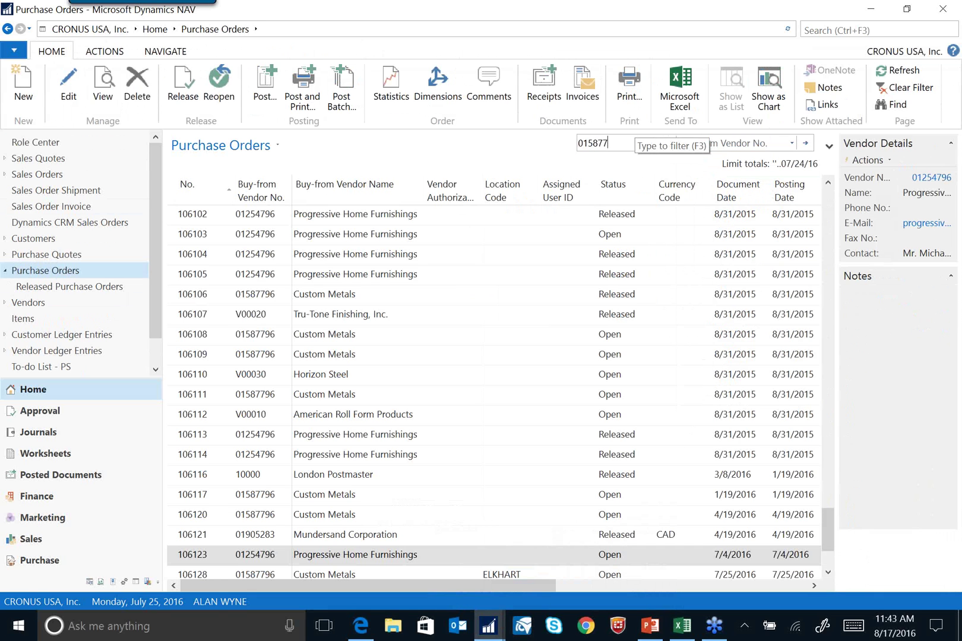
text(01587796)
key(Return)
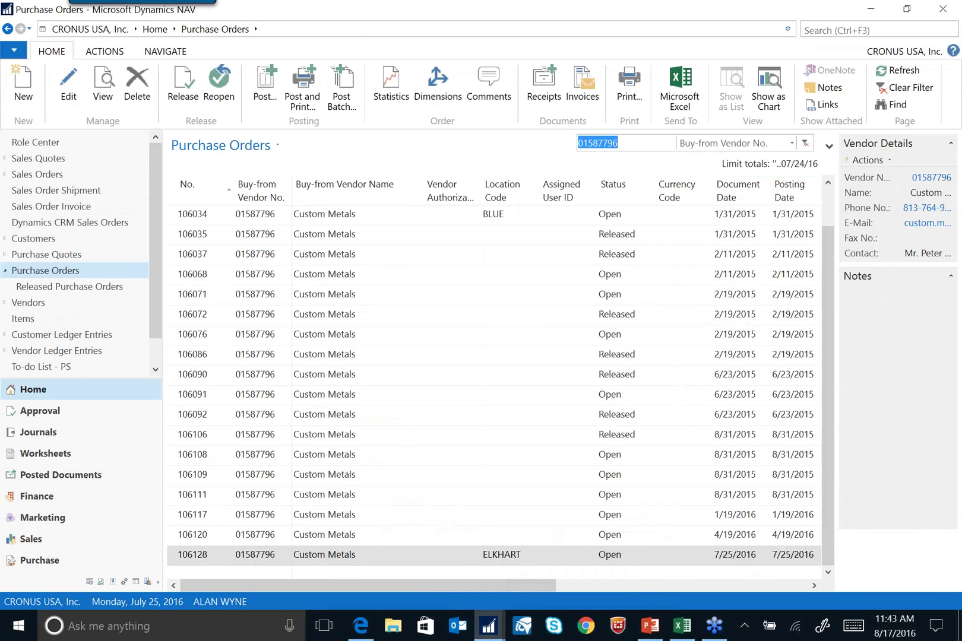
Open the Custom Metals purchase order for the ELKHART location, review its header and lines, and close it.
click(516, 561)
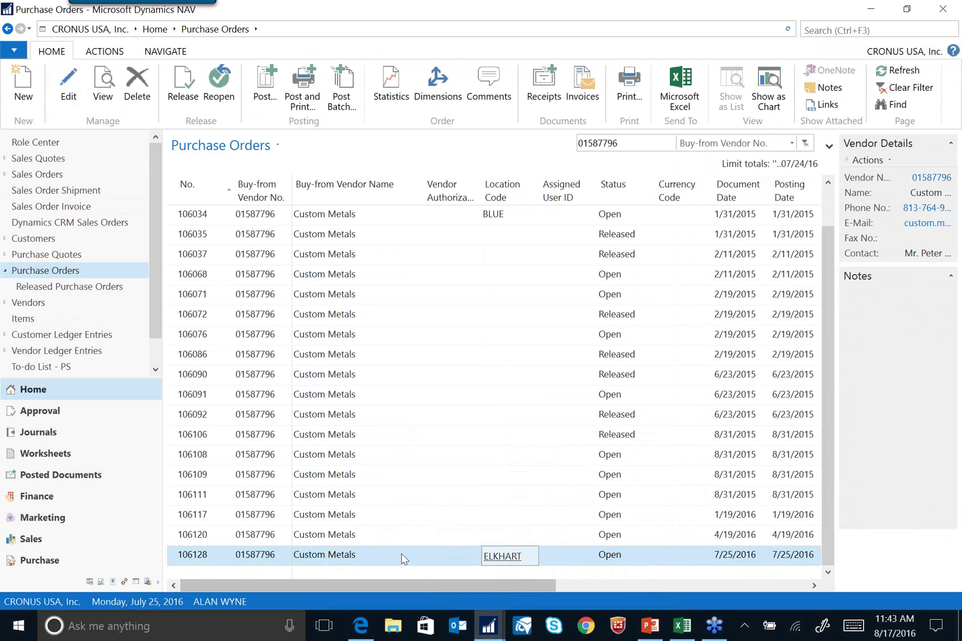
click(76, 92)
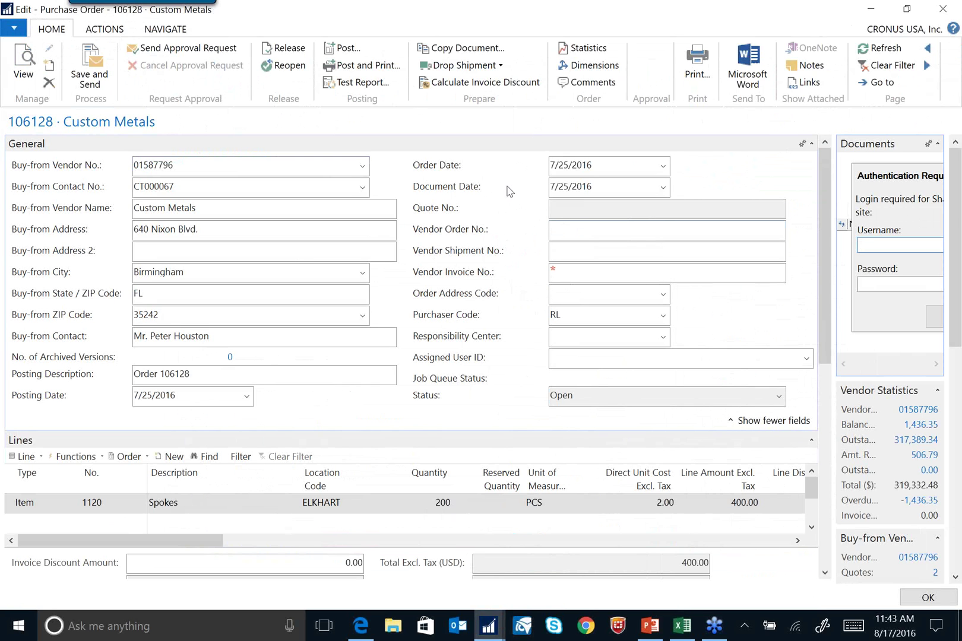
click(943, 8)
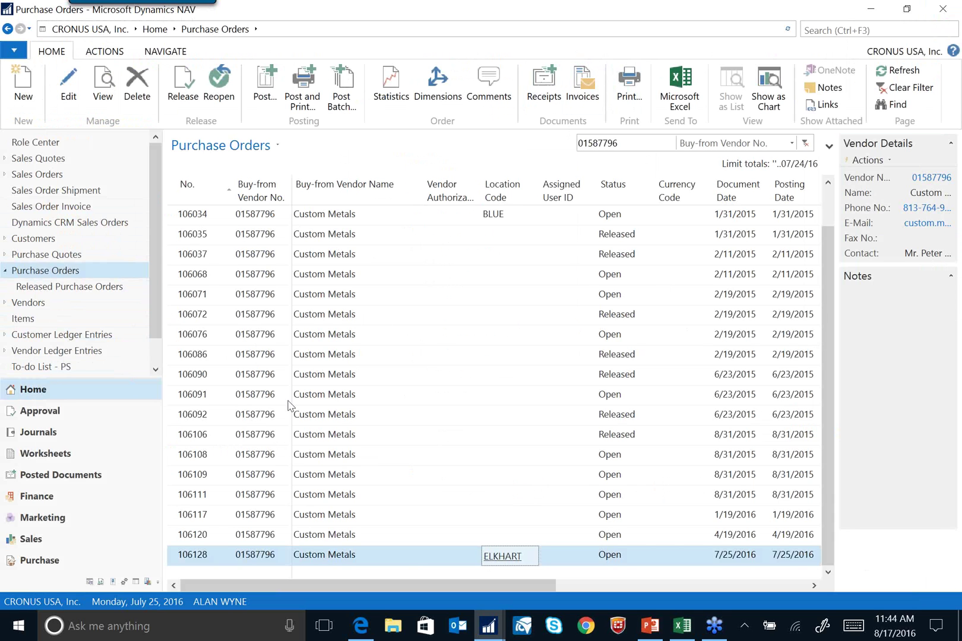
Open the firm planned production orders list under Manufacturing Execution and select the Front Hub order.
click(136, 582)
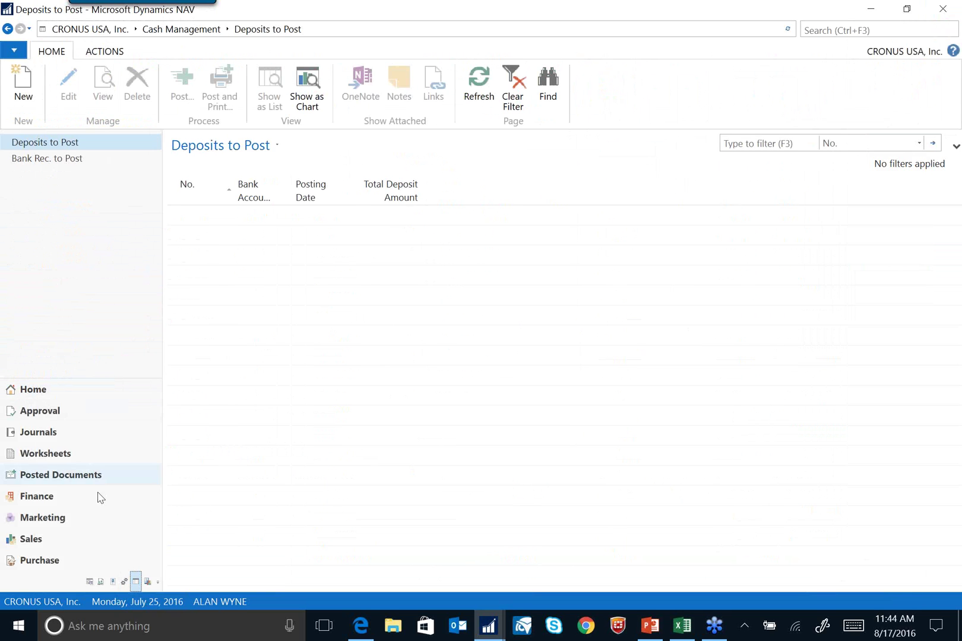
click(147, 582)
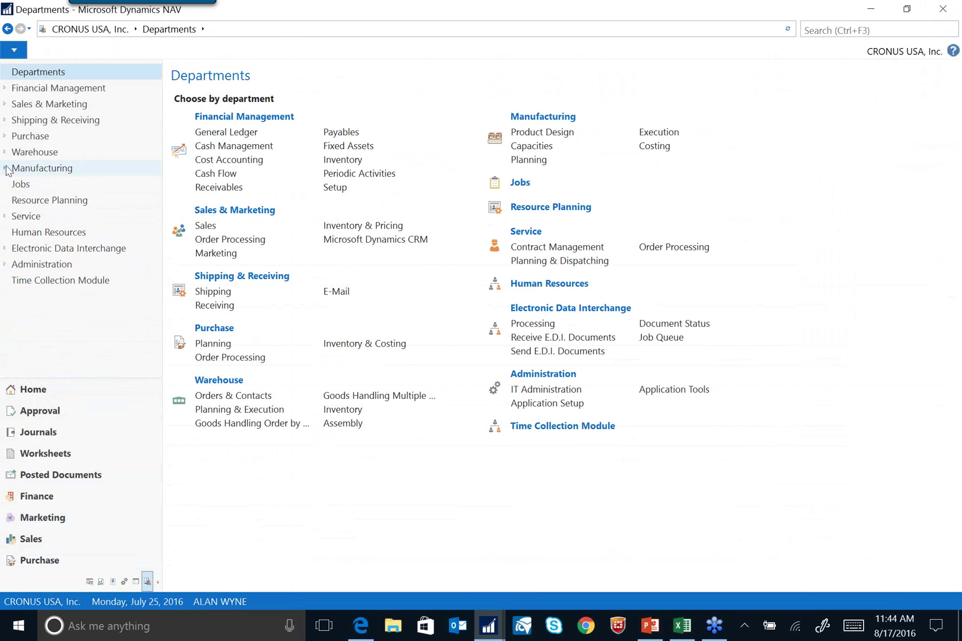
click(6, 168)
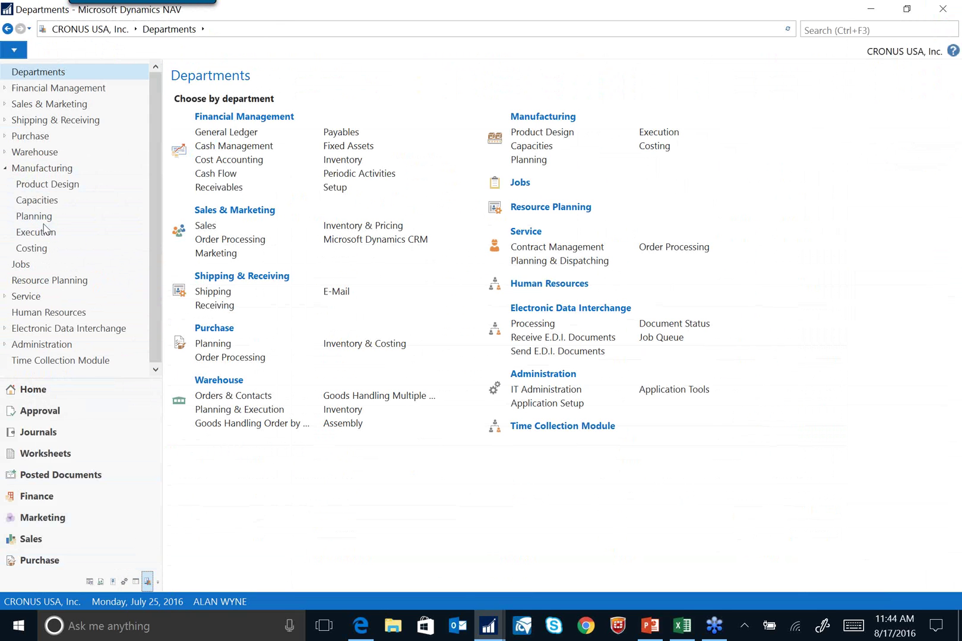
click(41, 217)
click(41, 232)
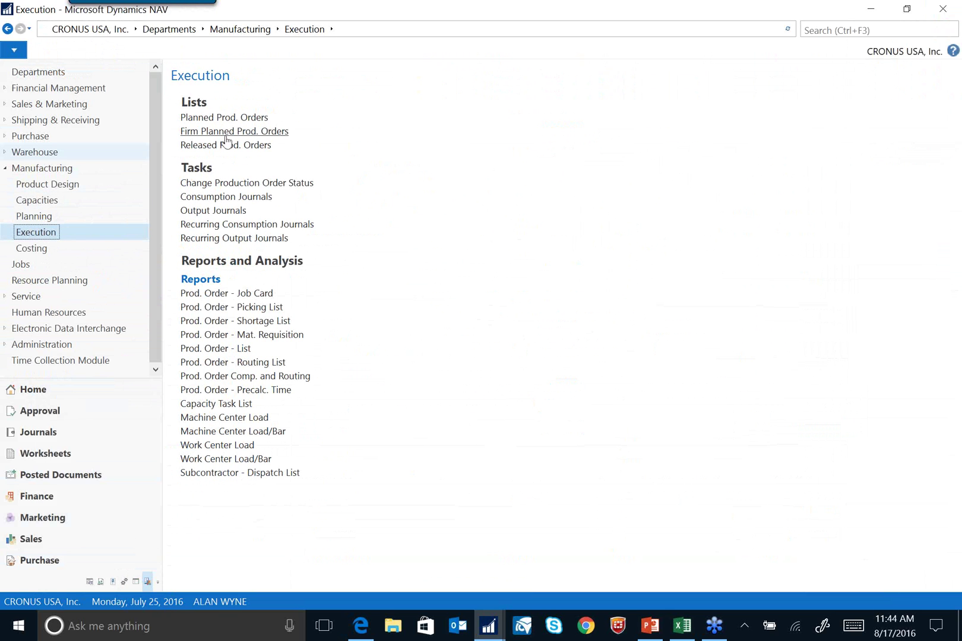
click(237, 133)
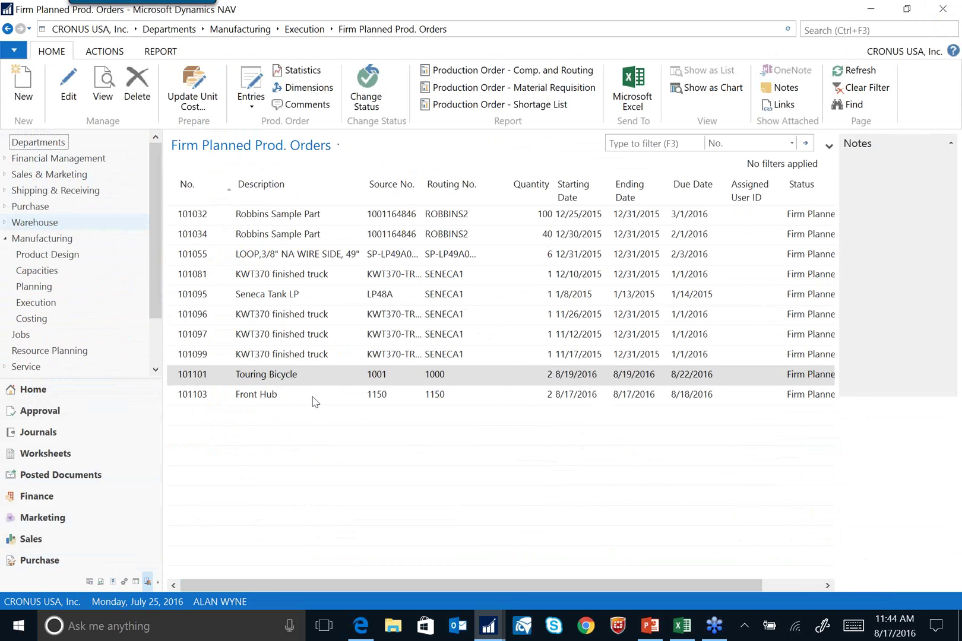
click(316, 399)
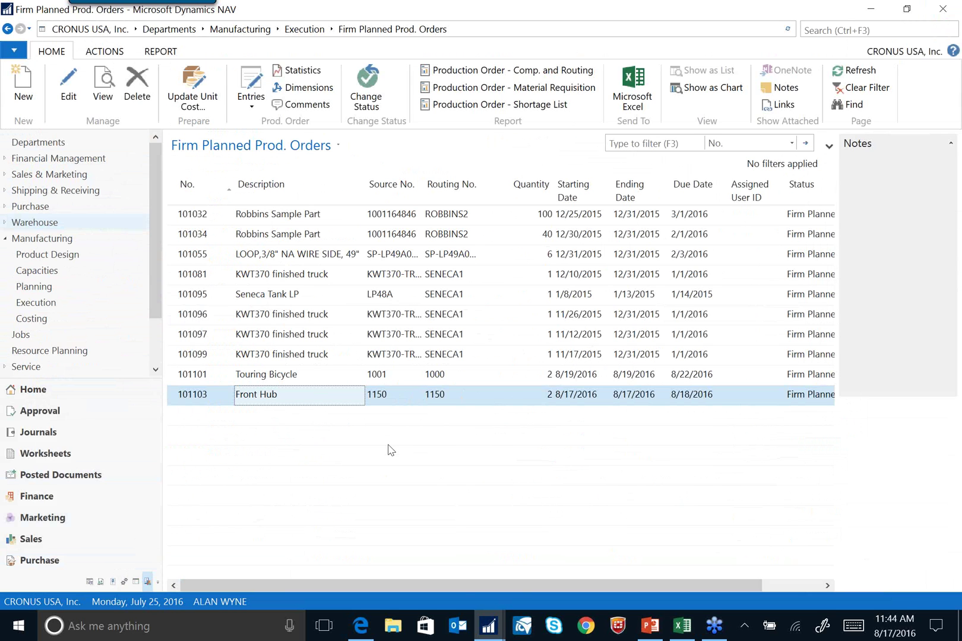
Return to the DEFAULT planning worksheet window and review its available planning functions, including the net change plan calculation.
click(488, 626)
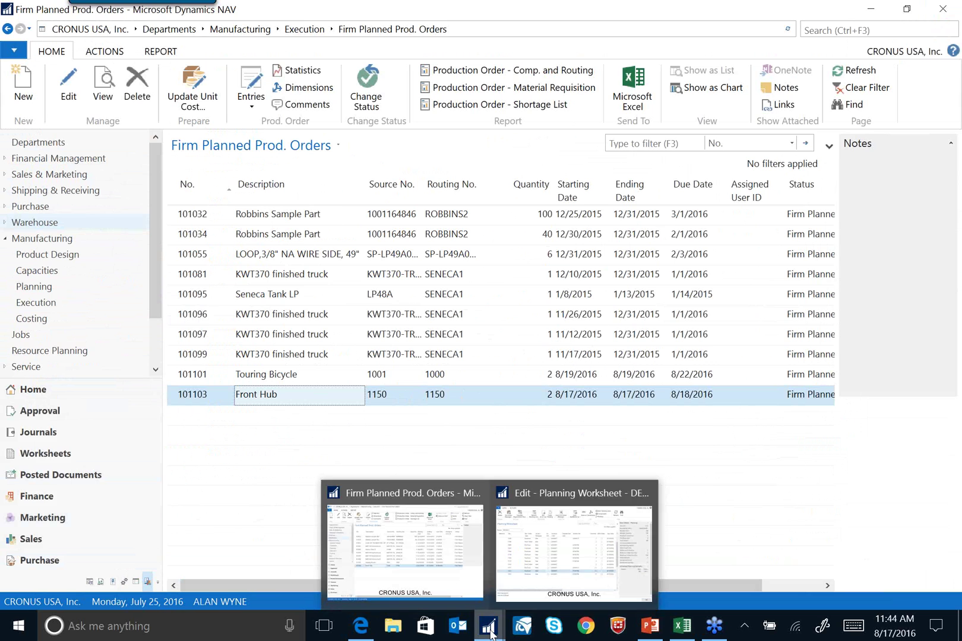
click(588, 552)
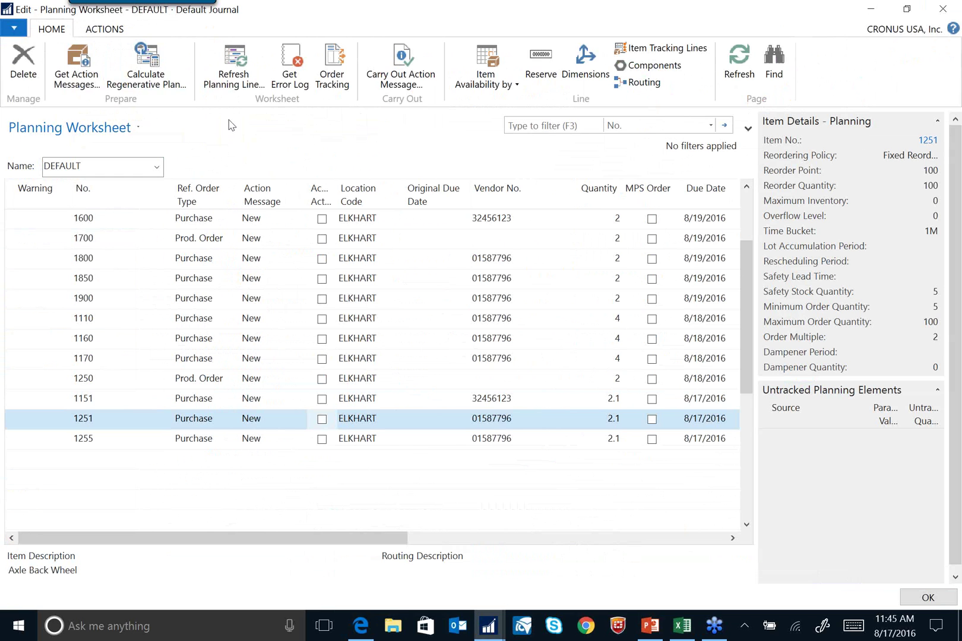
click(105, 31)
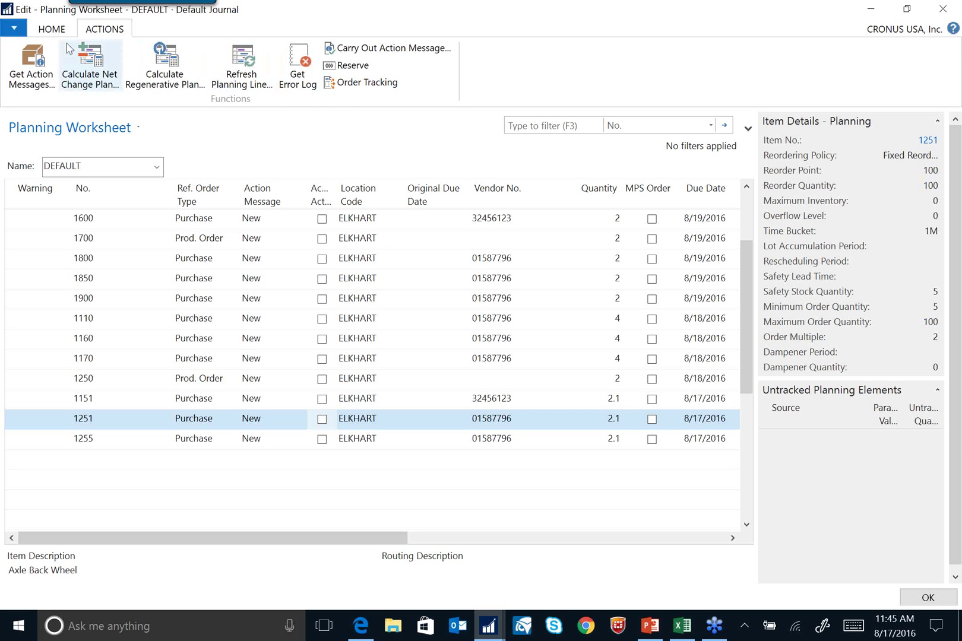
click(52, 31)
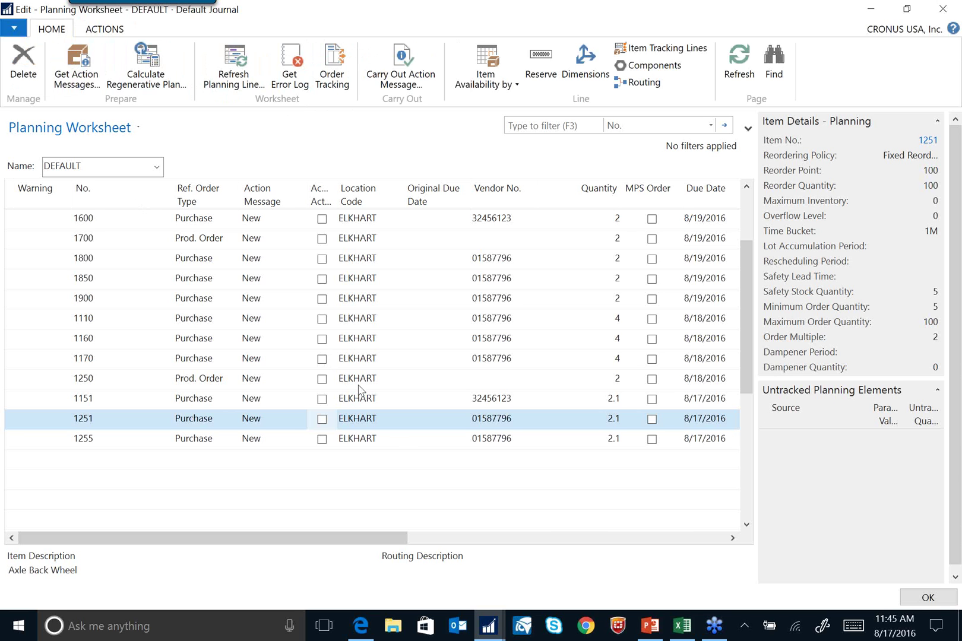
Switch to the Planning worksheet presentation in PowerPoint and display slide 12, Features Review.
click(651, 626)
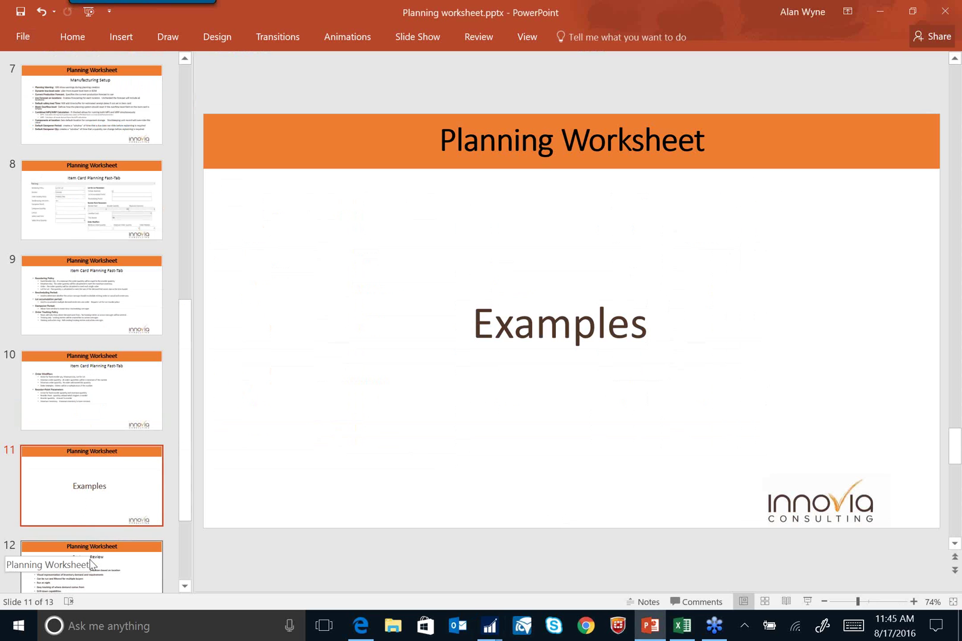
click(92, 564)
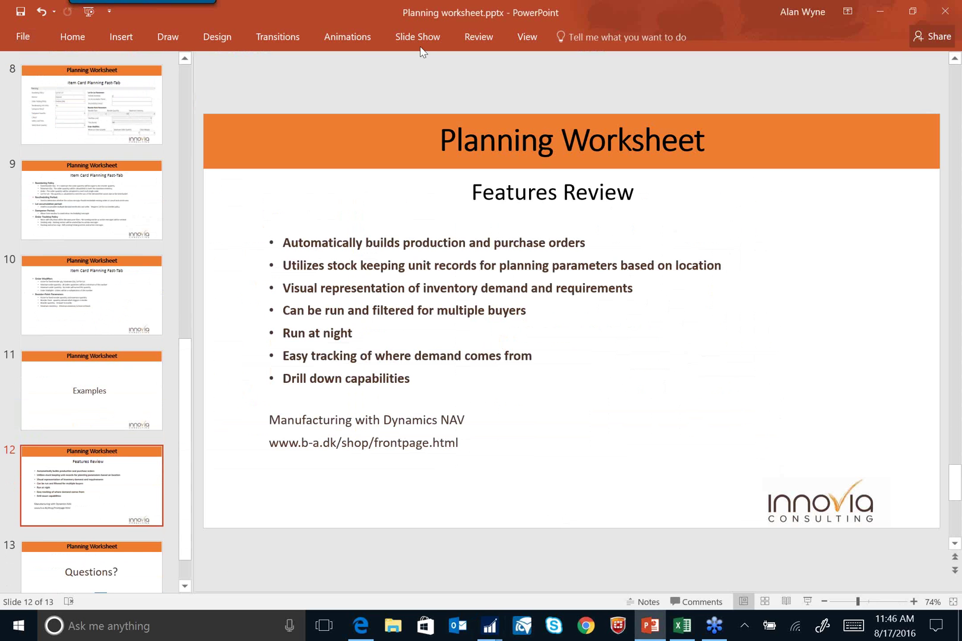